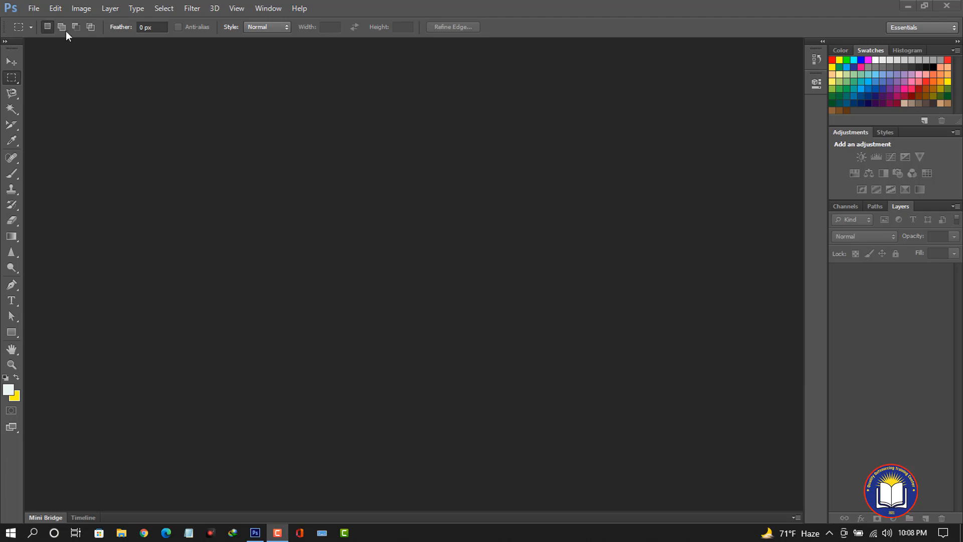
# Create a new U.S. Paper Letter document, 8.5 by 11 inches at 300 pixels/inch, white background.
pyautogui.click(31, 8)
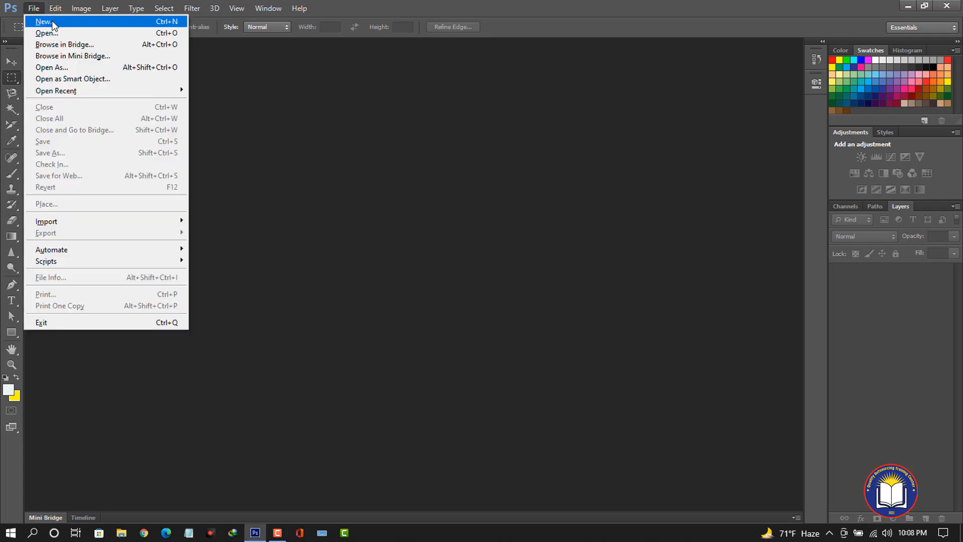
pyautogui.click(50, 21)
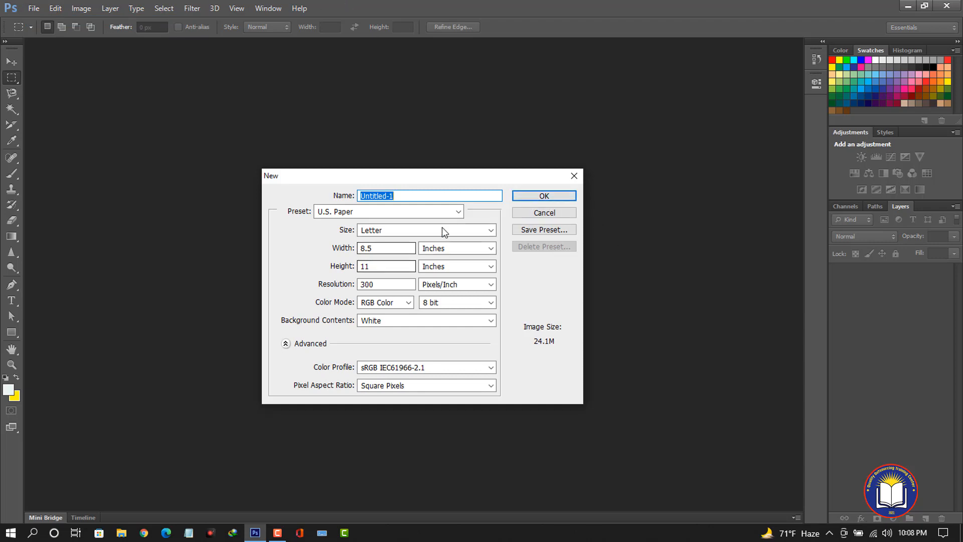
pyautogui.click(545, 197)
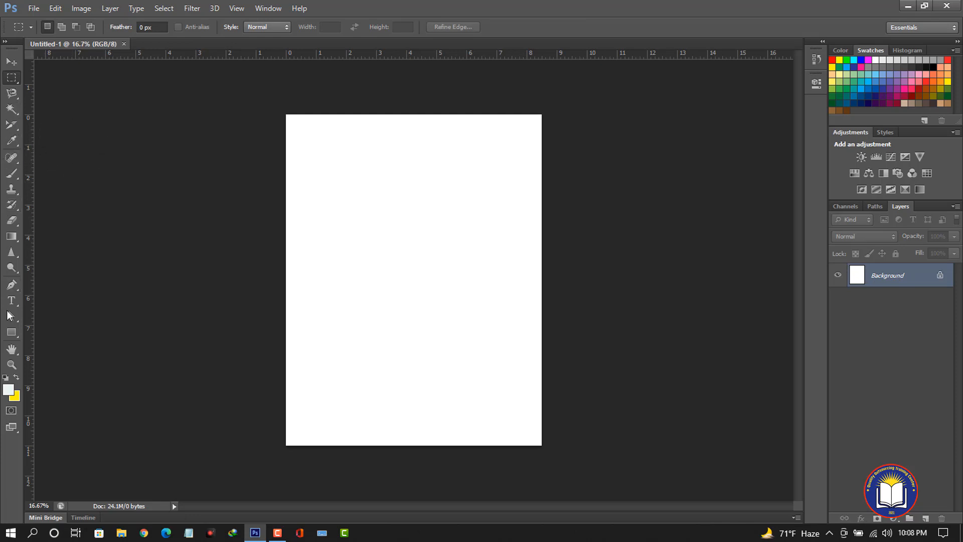
# Draw a rectangle shape about 2554 by 280 px spanning the page width near the top.
pyautogui.click(13, 334)
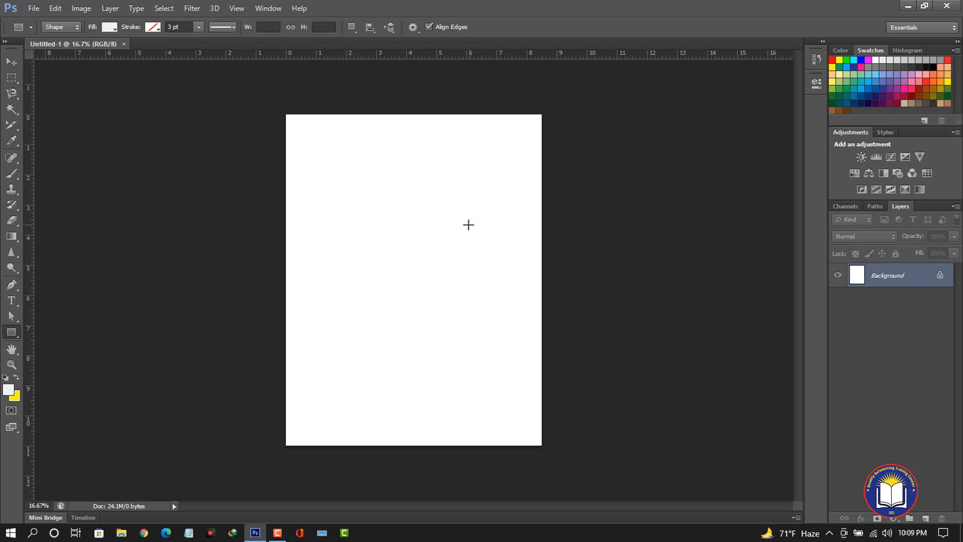
pyautogui.scroll(1, 468, 225)
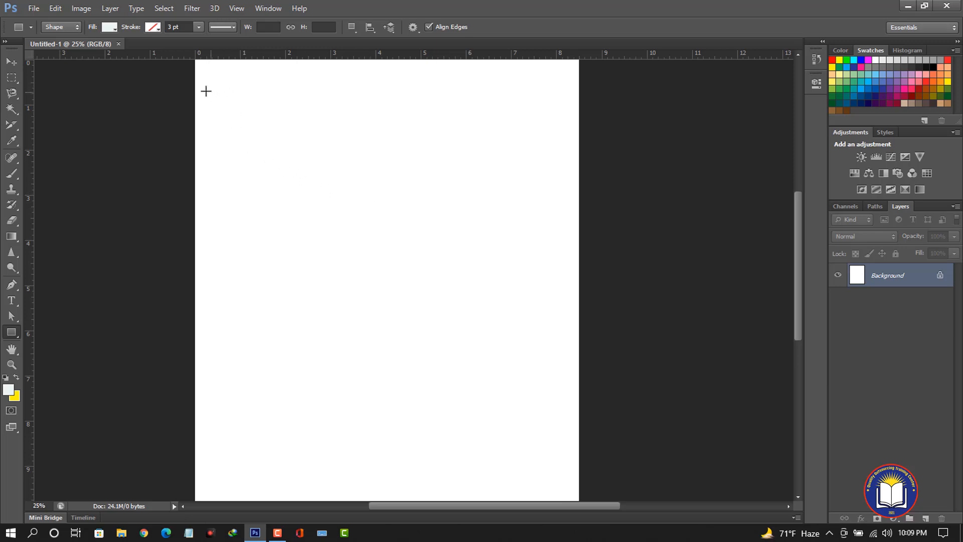
pyautogui.moveTo(194, 76); pyautogui.dragTo(580, 119)
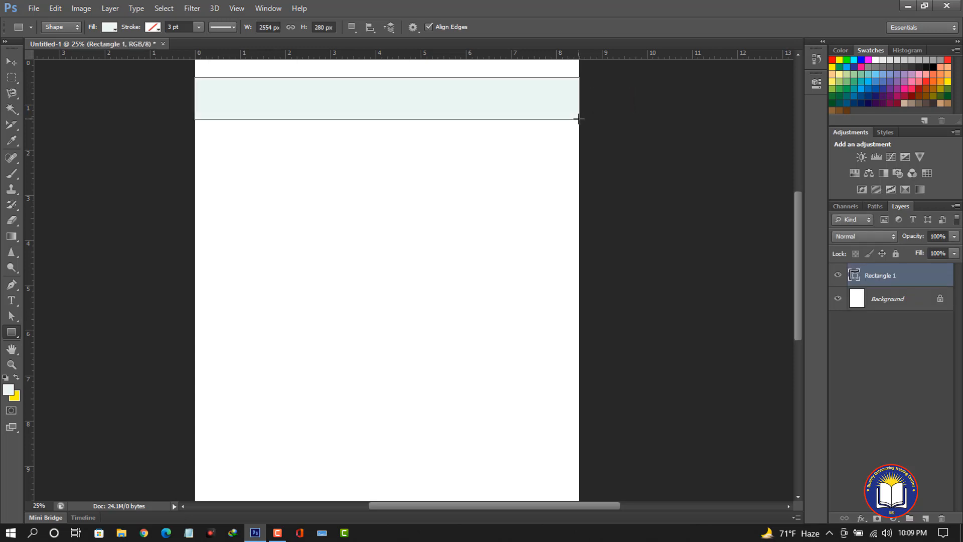
# Set the rectangle's fill colour to magenta.
pyautogui.click(107, 29)
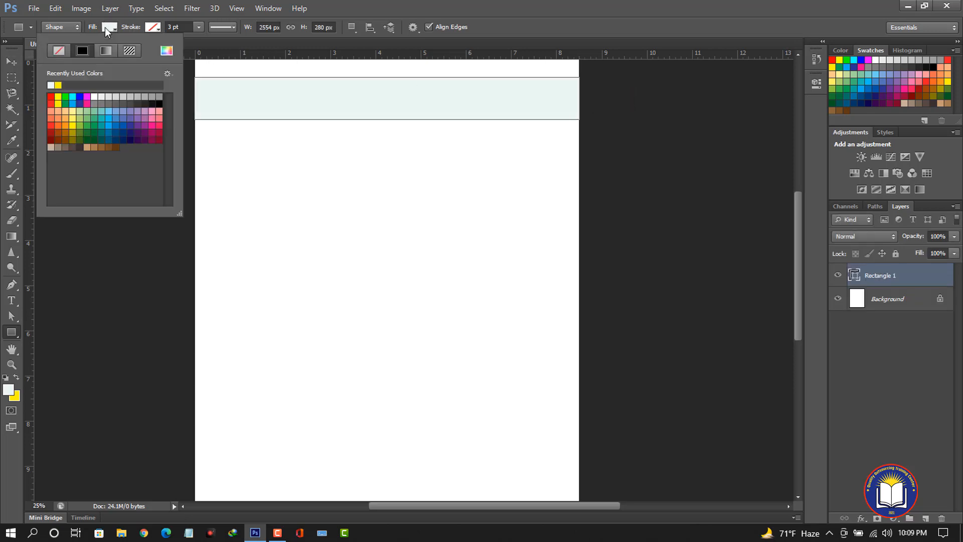
pyautogui.click(86, 102)
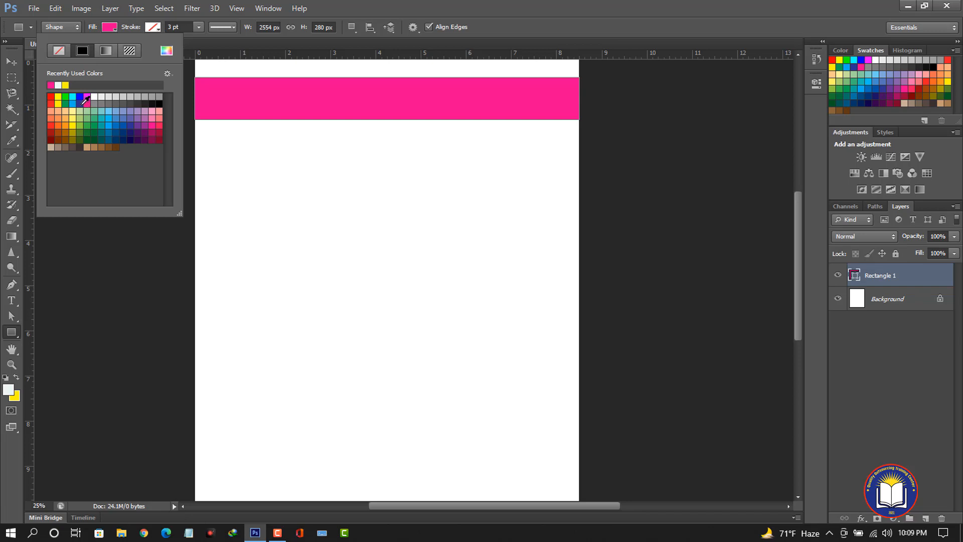
pyautogui.click(64, 250)
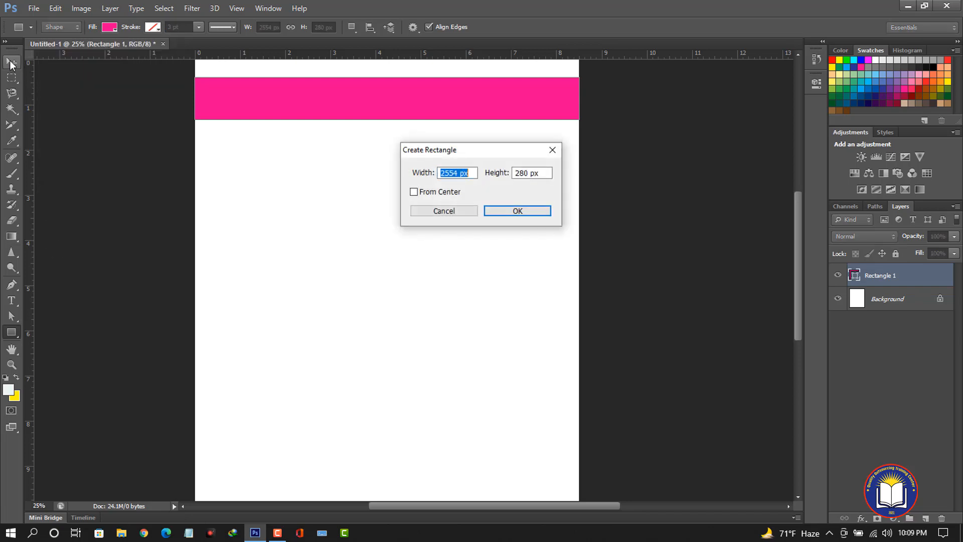
pyautogui.click(467, 215)
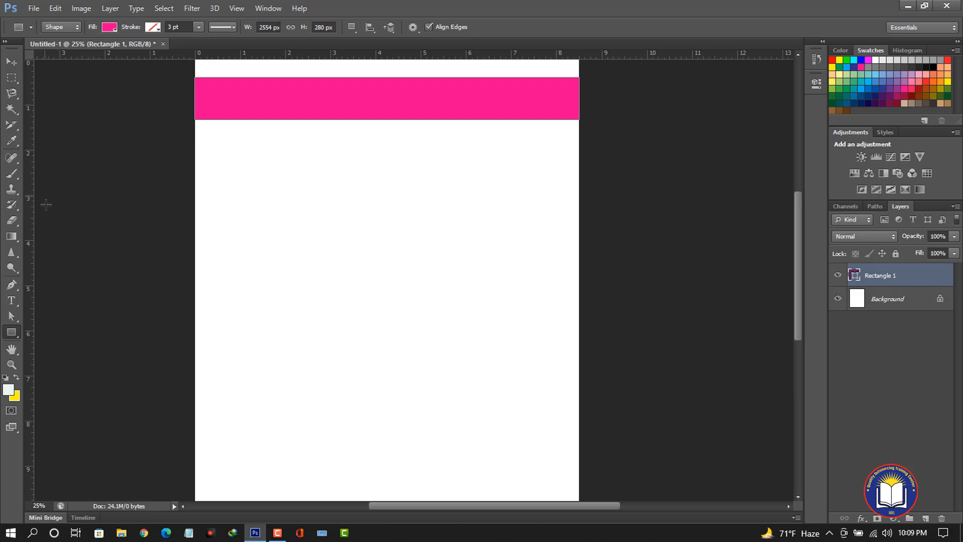
# Draw a rounded rectangle about 2550 by 260 px across the page just below the first bar.
pyautogui.rightClick(12, 332)
pyautogui.click(75, 341)
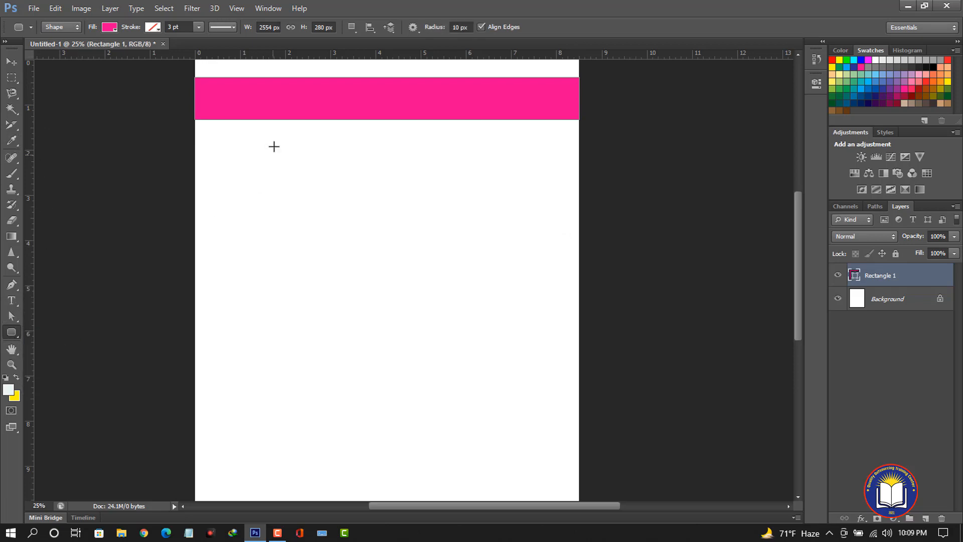
pyautogui.moveTo(195, 141); pyautogui.dragTo(579, 180)
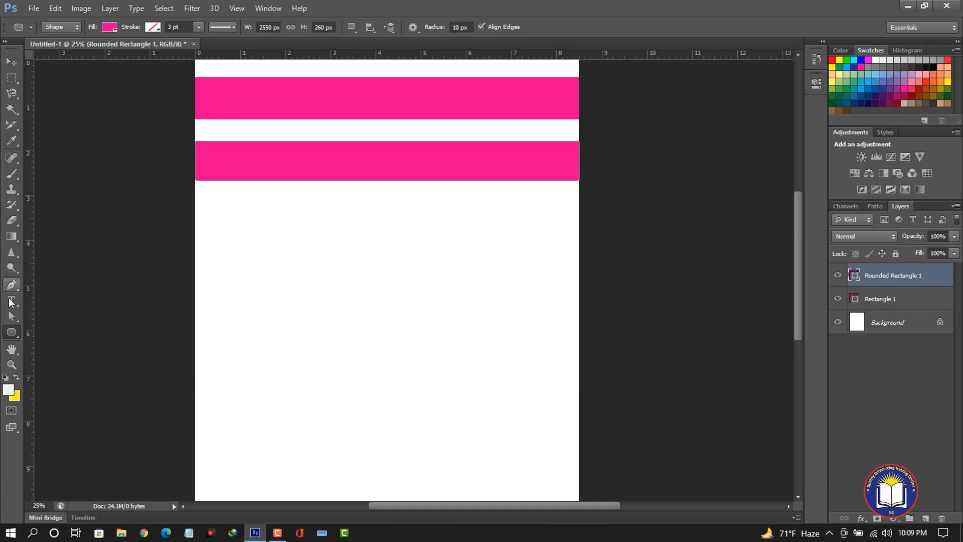
# Set the rounded rectangle's fill colour to blue.
pyautogui.click(109, 26)
pyautogui.click(108, 120)
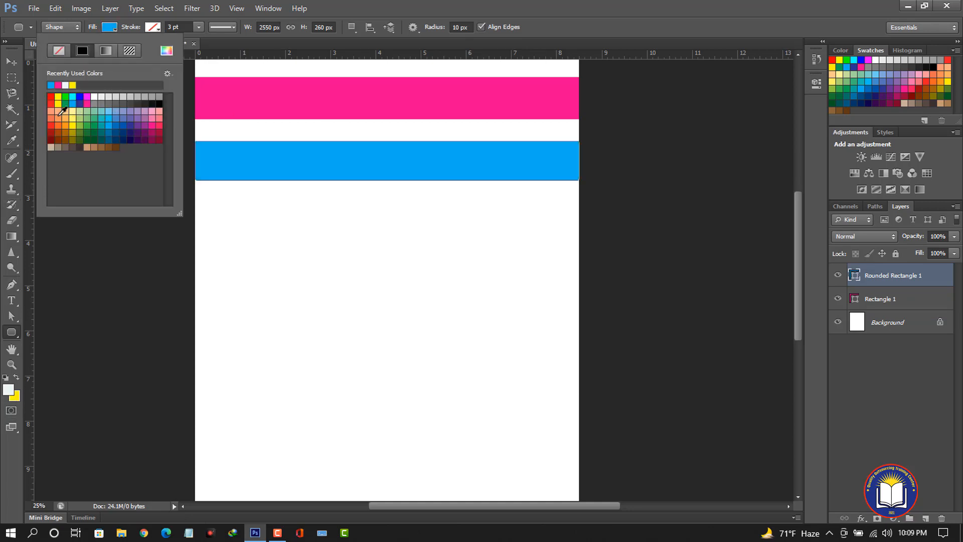
pyautogui.click(8, 59)
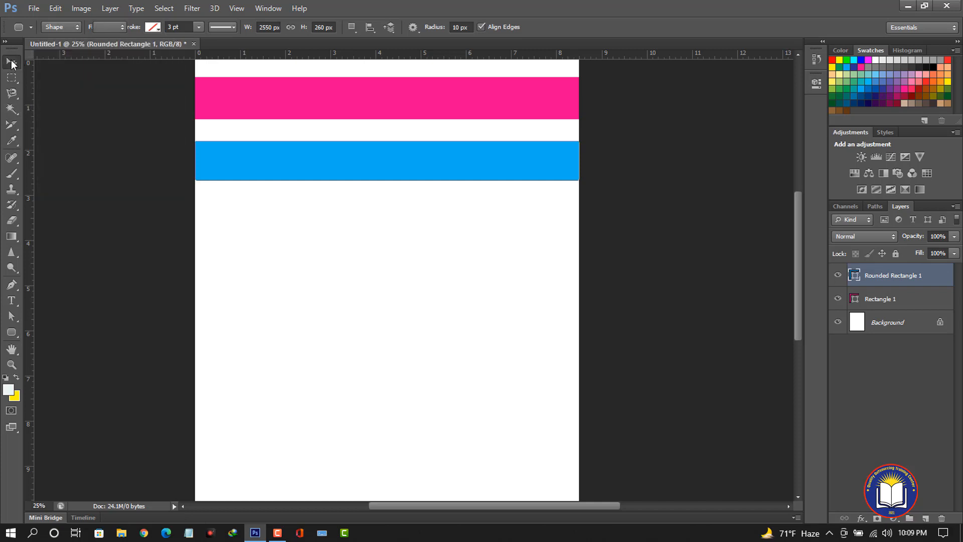
# Add the text "hello how are you" below the blue bar.
pyautogui.click(9, 301)
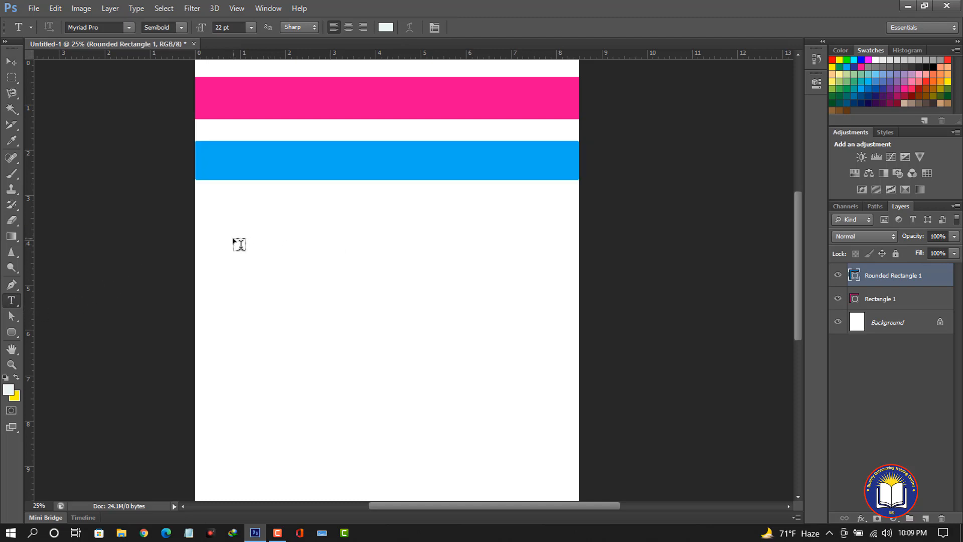
pyautogui.click(234, 240)
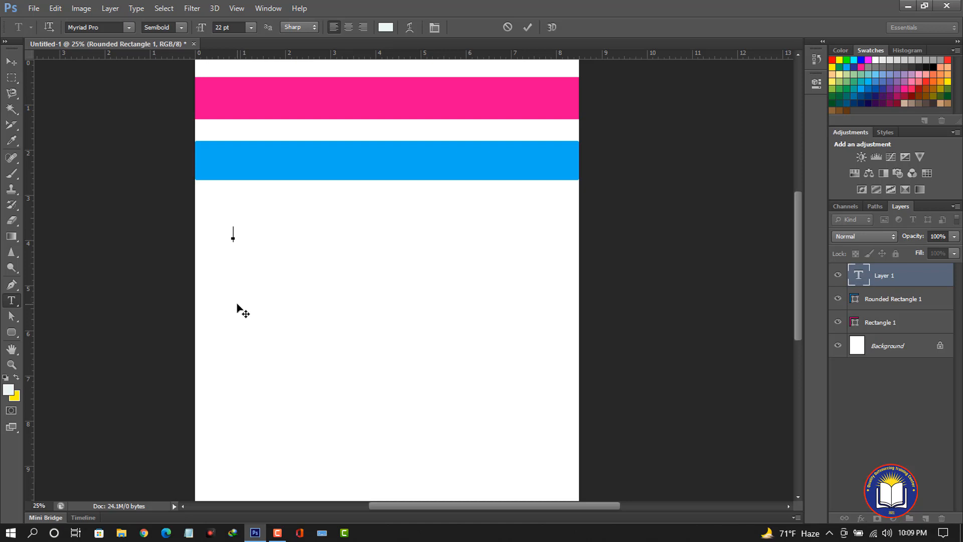
pyautogui.write('Ba')
pyautogui.write('w ')
pyautogui.write('are you')
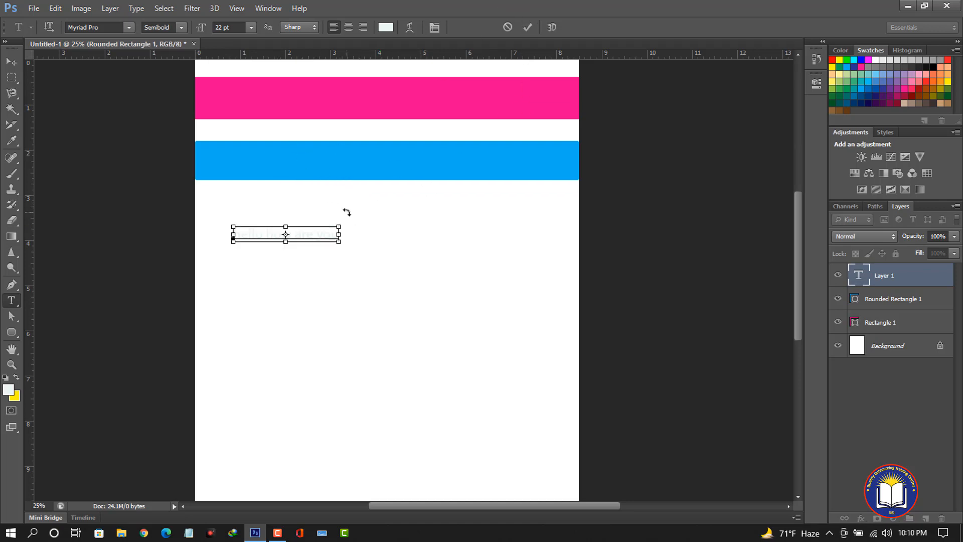
# Change the whole text's colour to black (#000403) and commit the text.
pyautogui.hotkey('ctrl', 'a')
pyautogui.click(385, 27)
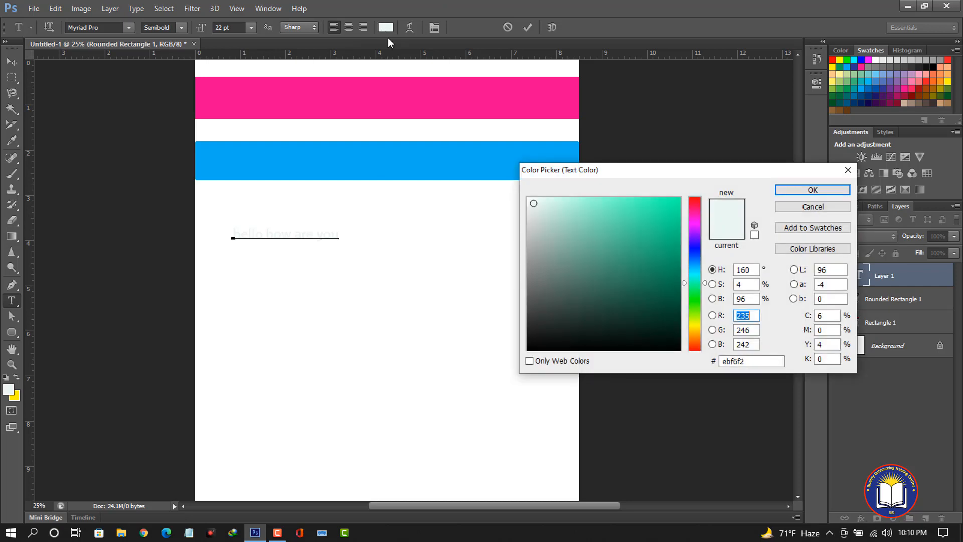
pyautogui.click(669, 348)
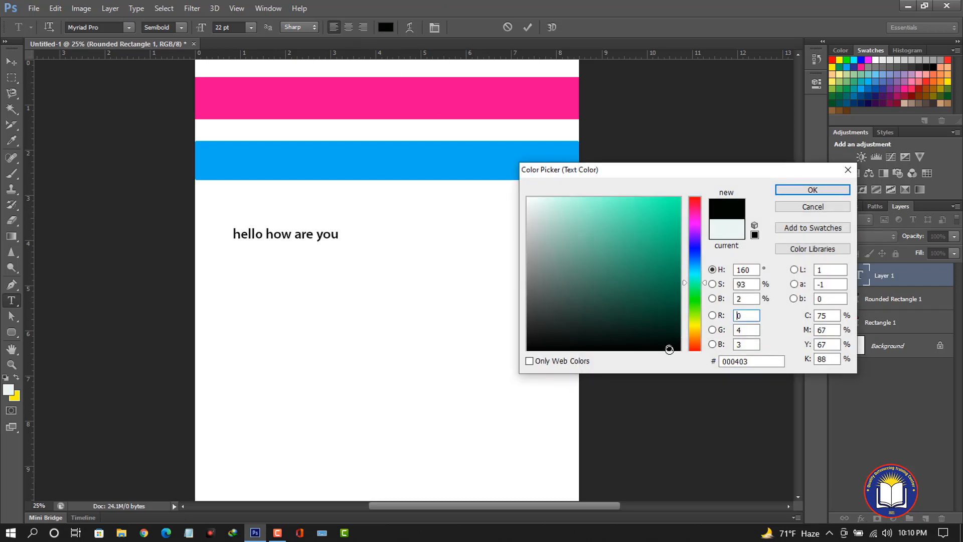
pyautogui.click(805, 190)
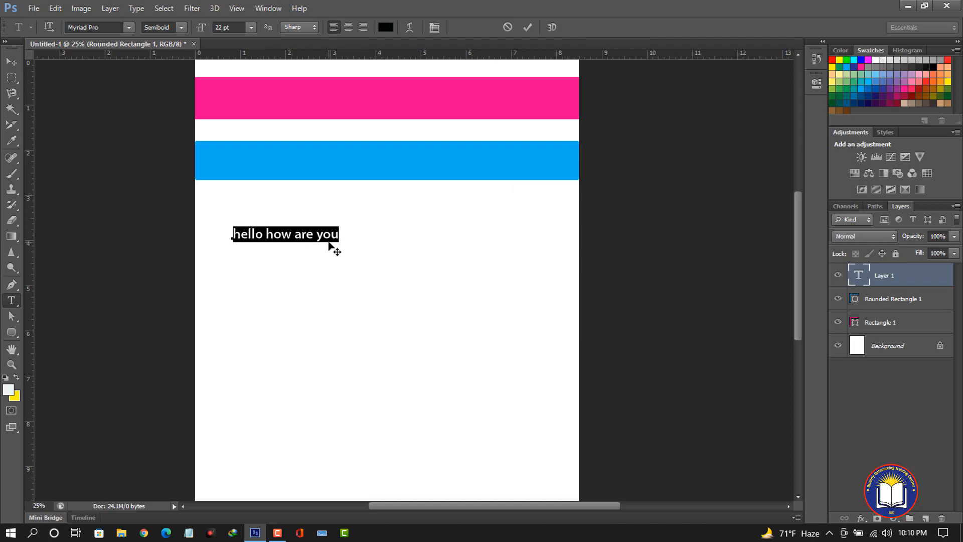
pyautogui.click(526, 27)
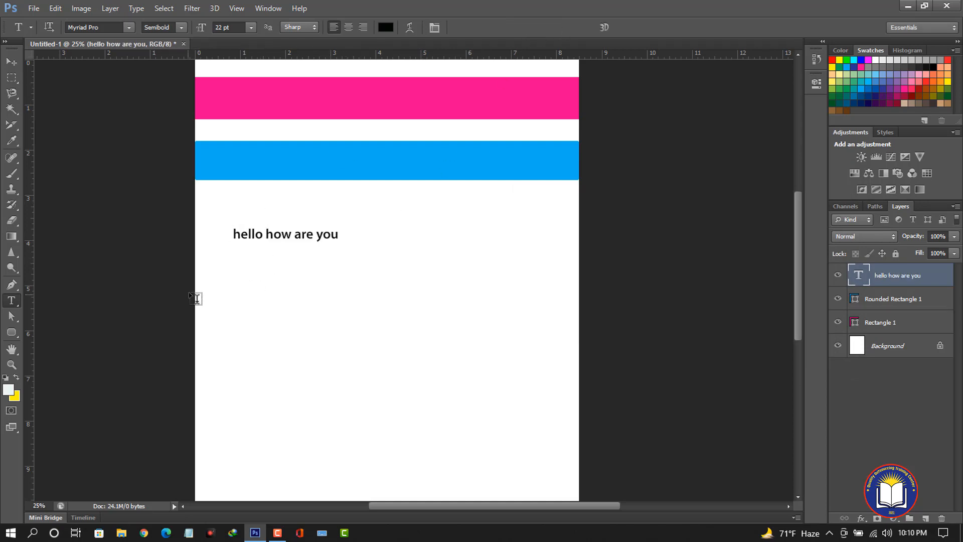
# Move the text up and toward the centre just below the blue bar.
pyautogui.click(8, 63)
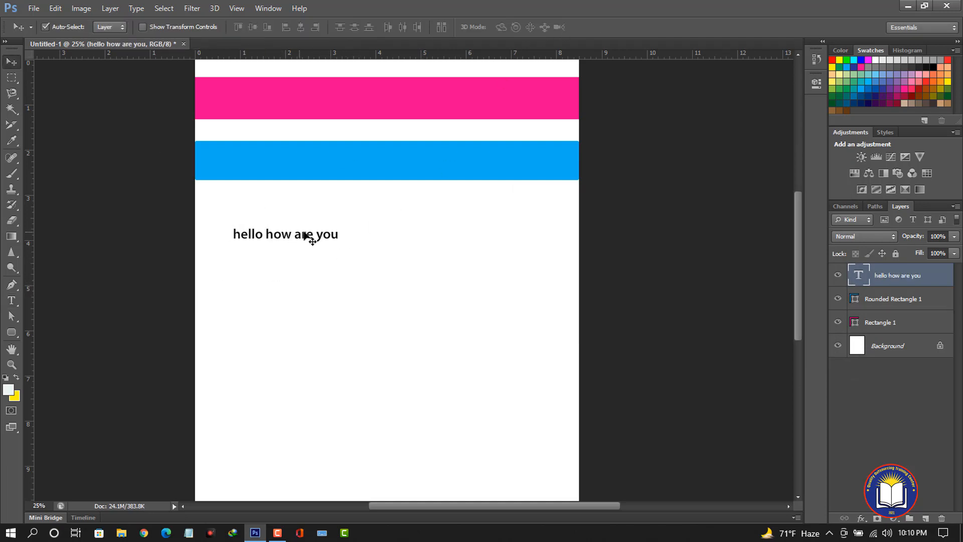
pyautogui.moveTo(306, 236); pyautogui.dragTo(366, 210)
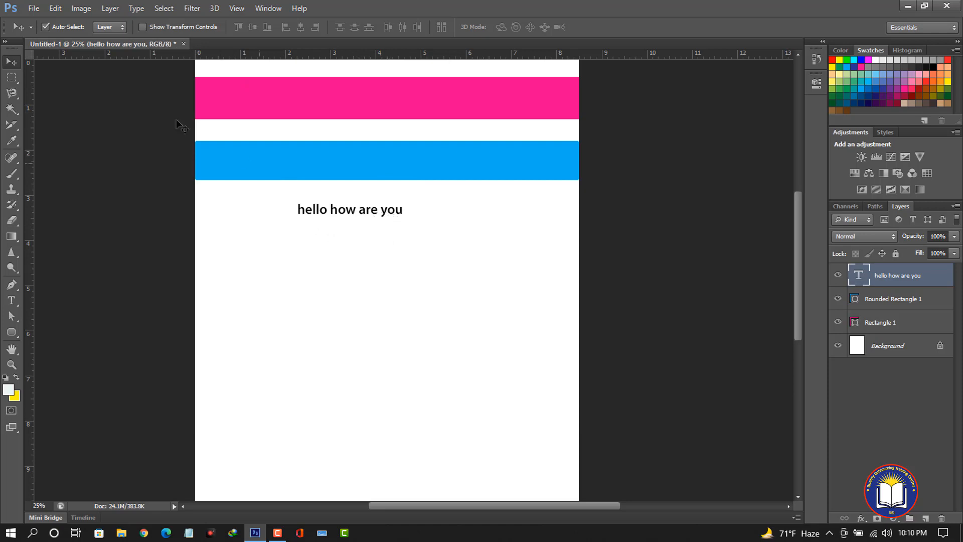
# Scale the text up to about 270% and apply the transformation.
pyautogui.click(143, 27)
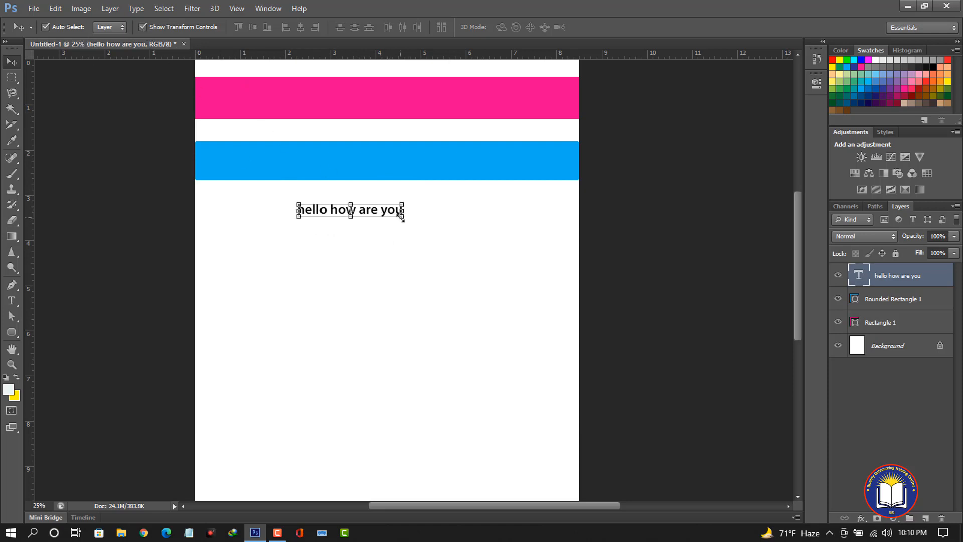
pyautogui.moveTo(401, 217); pyautogui.dragTo(479, 277)
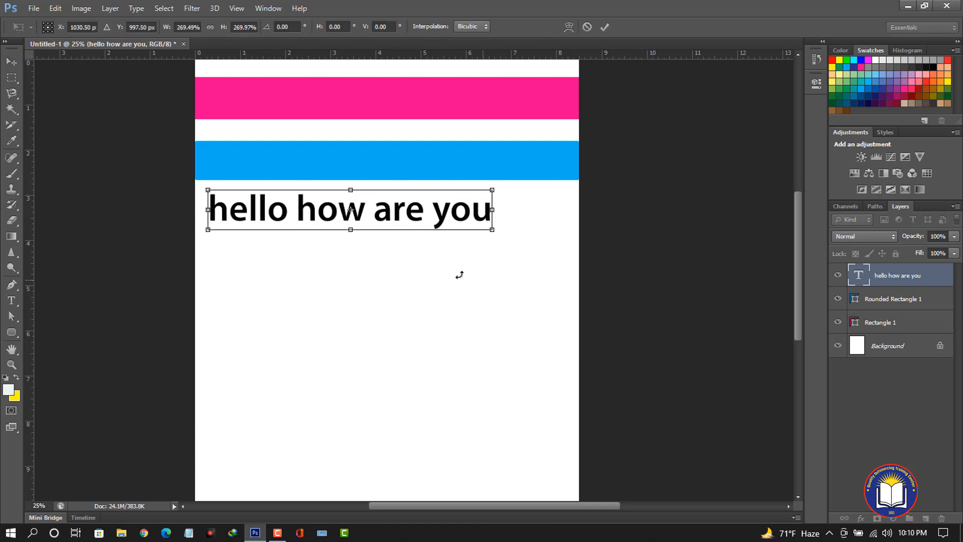
pyautogui.click(605, 27)
pyautogui.moveTo(351, 213)
pyautogui.mouseDown()
pyautogui.moveTo(401, 215)
pyautogui.moveTo(326, 214)
pyautogui.moveTo(367, 215)
pyautogui.moveTo(359, 214)
pyautogui.mouseUp()
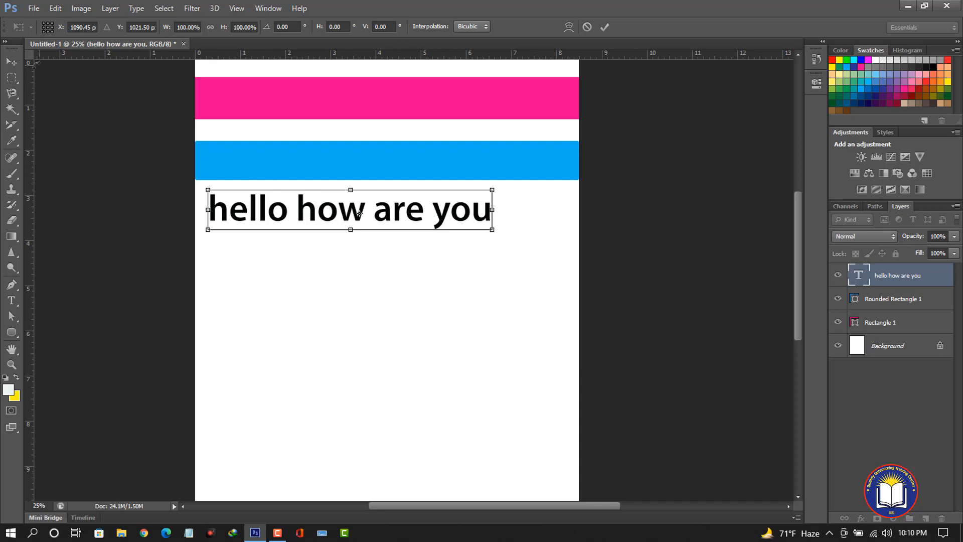
pyautogui.press('v')
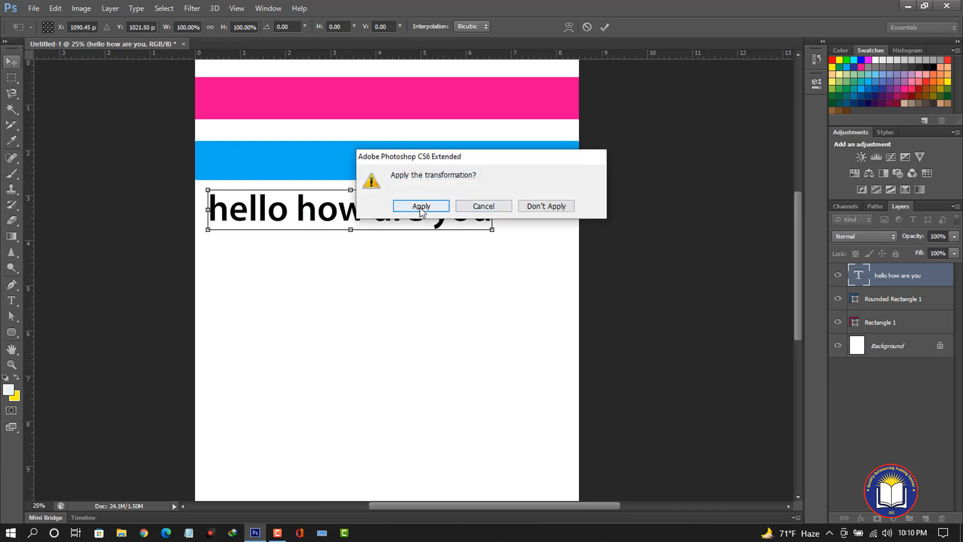
pyautogui.click(420, 206)
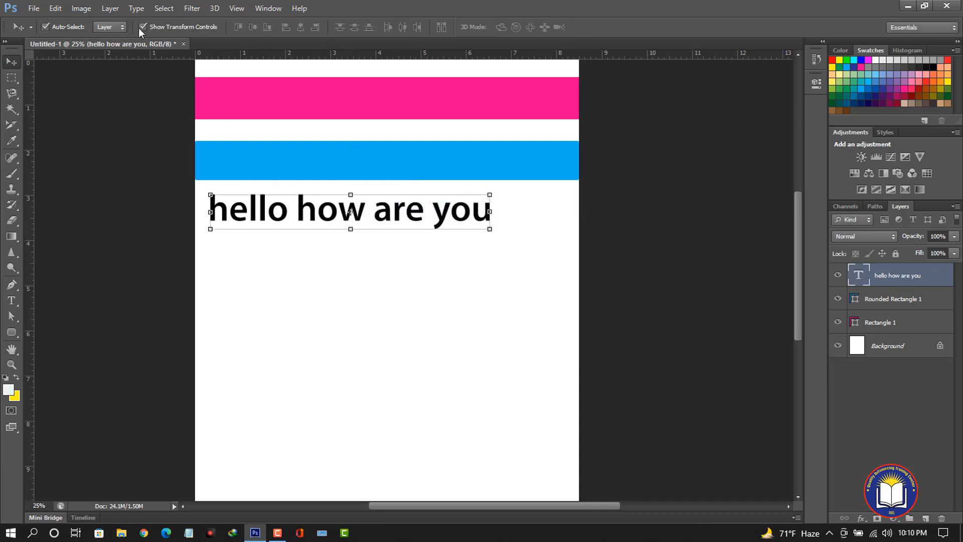
# Turn off transform controls and move the enlarged text slightly lower.
pyautogui.click(142, 27)
pyautogui.moveTo(337, 217); pyautogui.dragTo(357, 238)
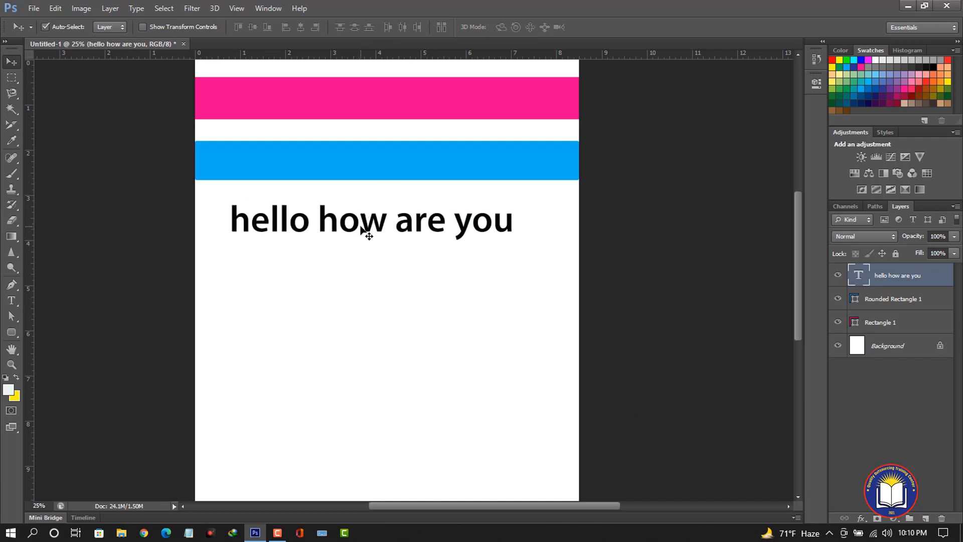
# Duplicate the text layer and move the copy down beneath the original line.
pyautogui.hotkey('ctrl', 'j')
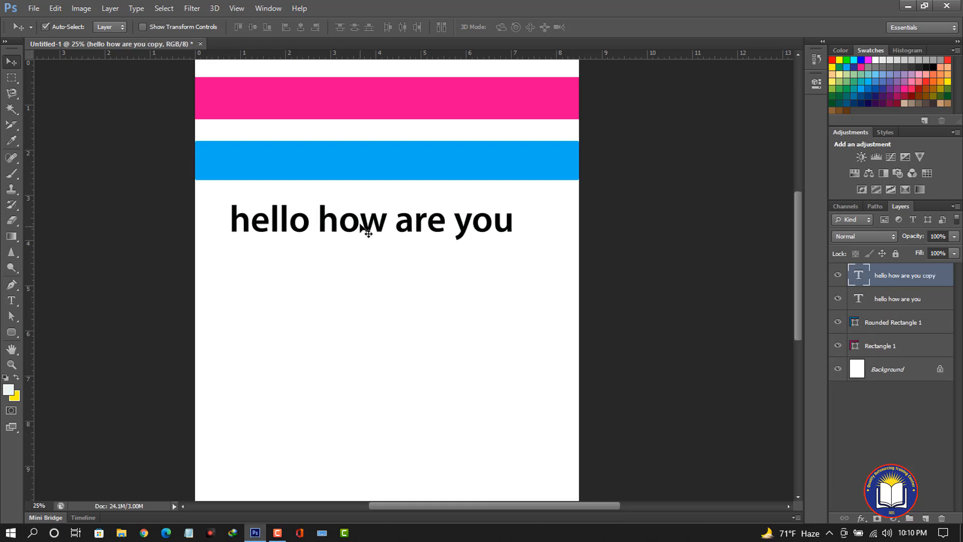
pyautogui.moveTo(361, 228); pyautogui.dragTo(361, 269)
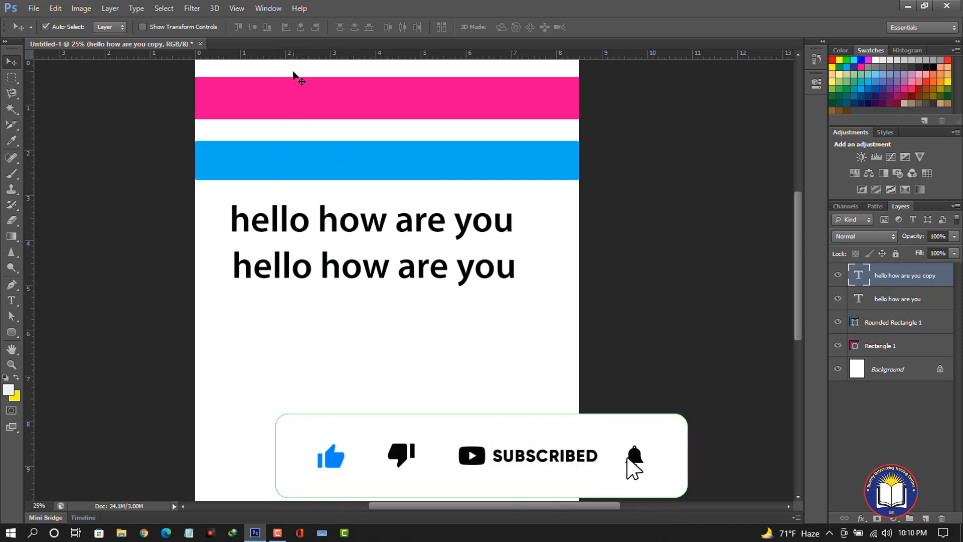
# Select both coloured bars and move them down below the two text lines.
pyautogui.moveTo(292, 66); pyautogui.dragTo(416, 186)
pyautogui.moveTo(355, 166); pyautogui.dragTo(350, 398)
pyautogui.click(338, 154)
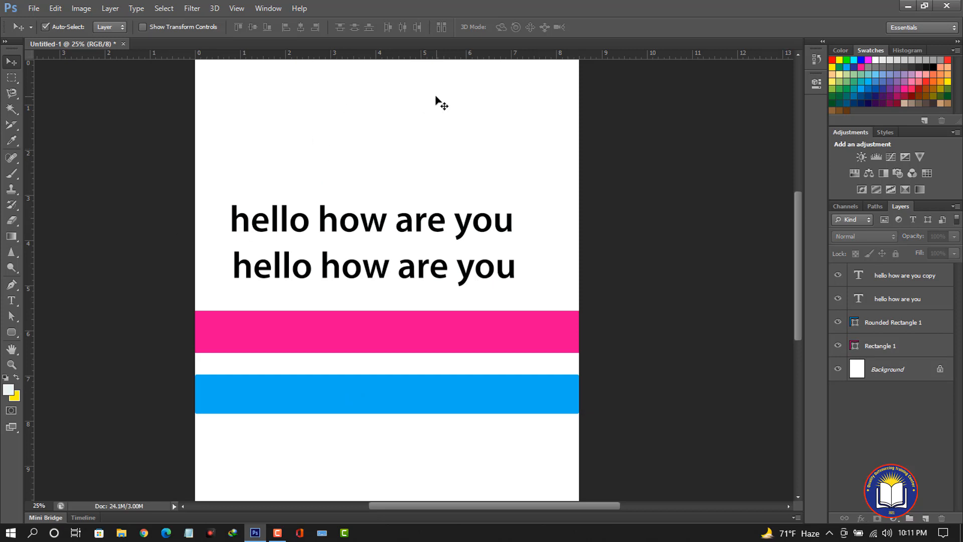
# Open image 1 from the Thumbnail folder on the Desktop.
pyautogui.click(34, 8)
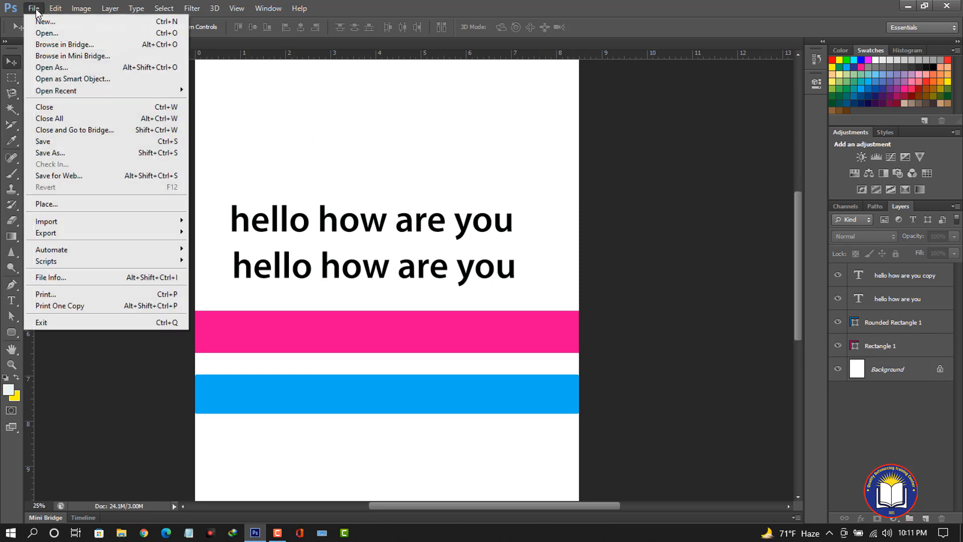
pyautogui.click(52, 33)
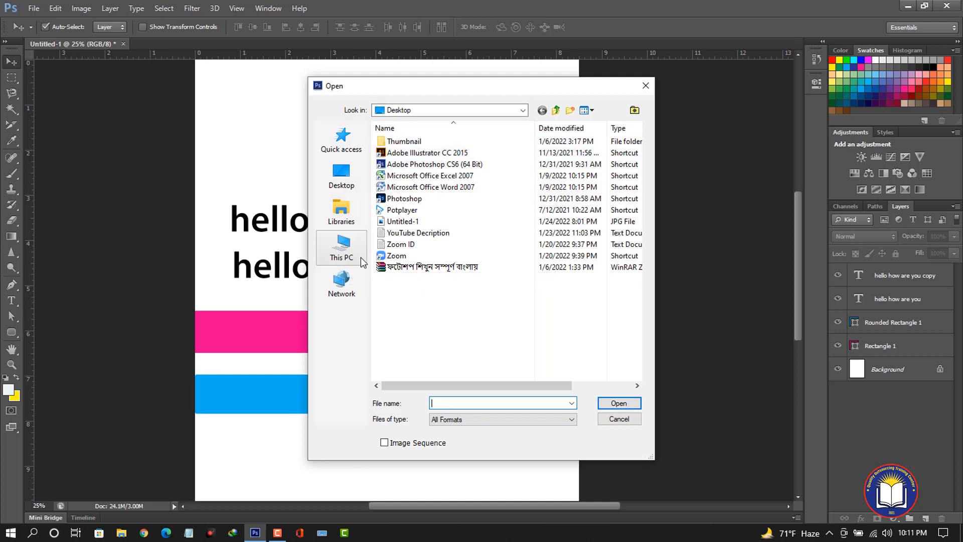
pyautogui.doubleClick(417, 142)
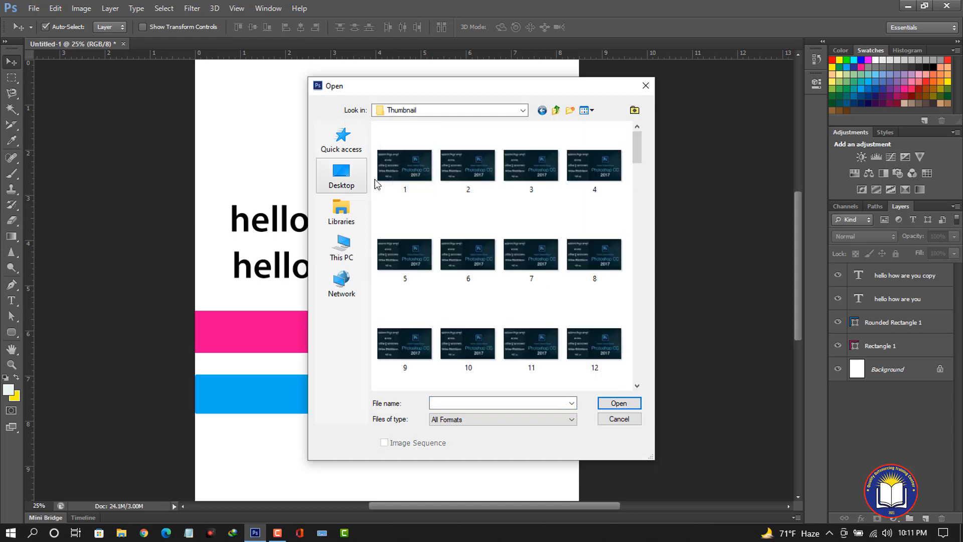
pyautogui.click(403, 169)
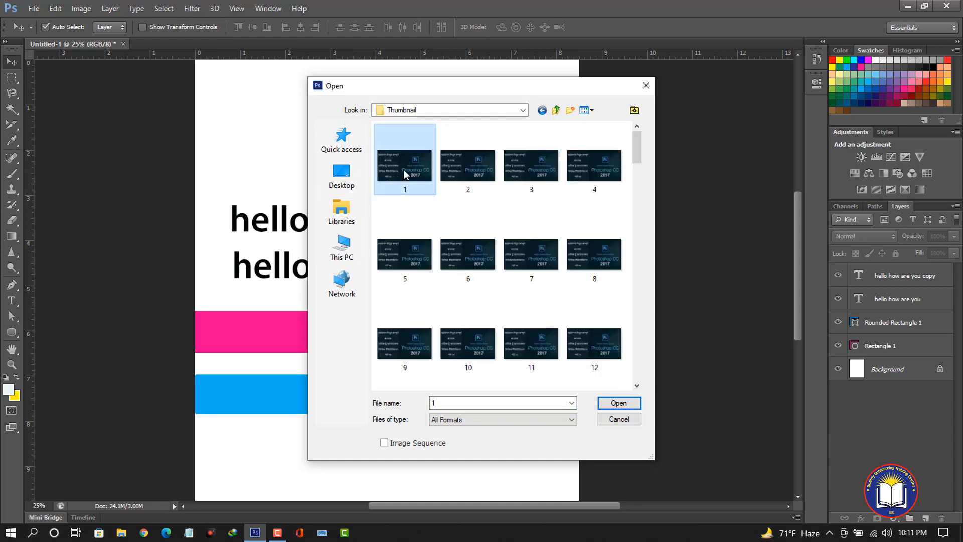
pyautogui.click(620, 402)
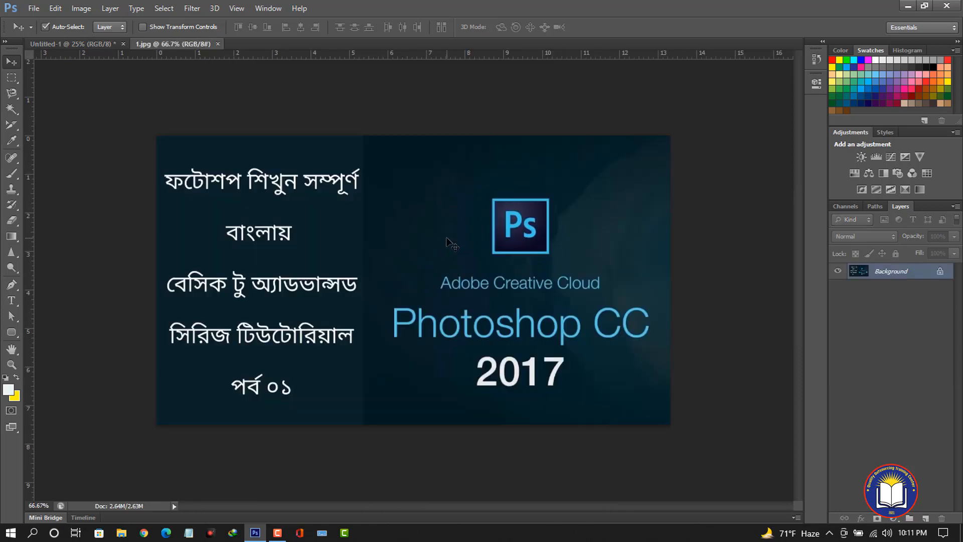
# Drag the thumbnail into the layout above the text lines and rename its layer Image.
pyautogui.click(106, 45)
pyautogui.moveTo(106, 45); pyautogui.dragTo(355, 134)
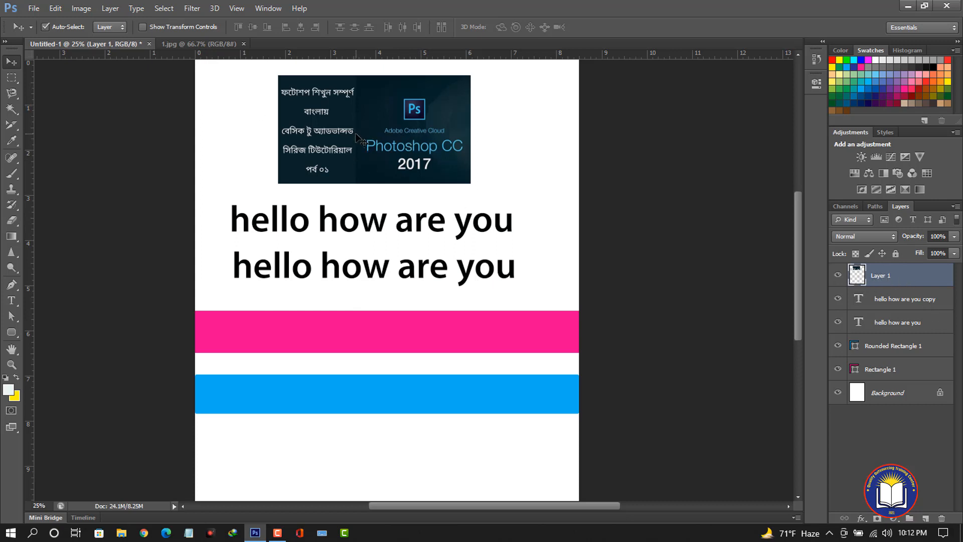
pyautogui.doubleClick(878, 276)
pyautogui.write('Image')
pyautogui.press('Return')
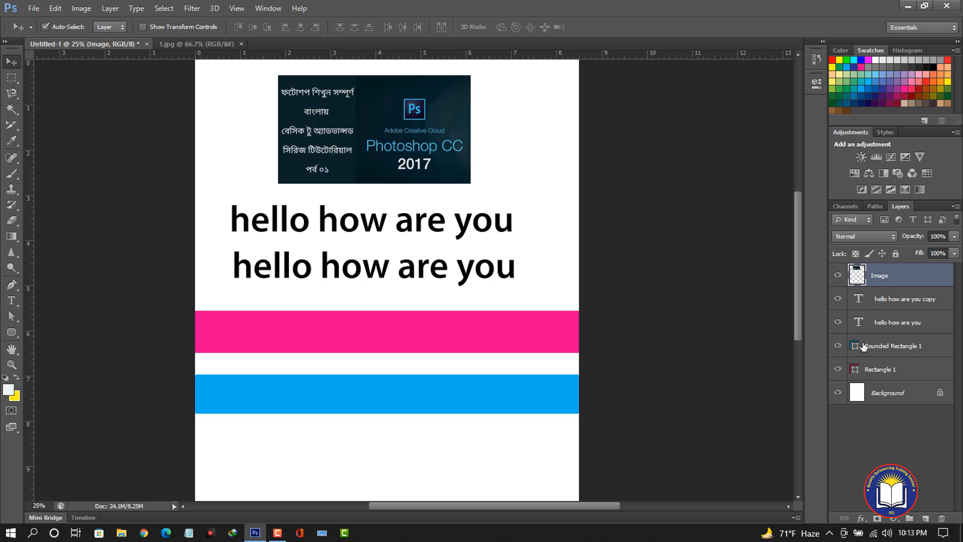
# Rename the Rounded Rectangle 1 layer to Shape 1.
pyautogui.click(841, 346)
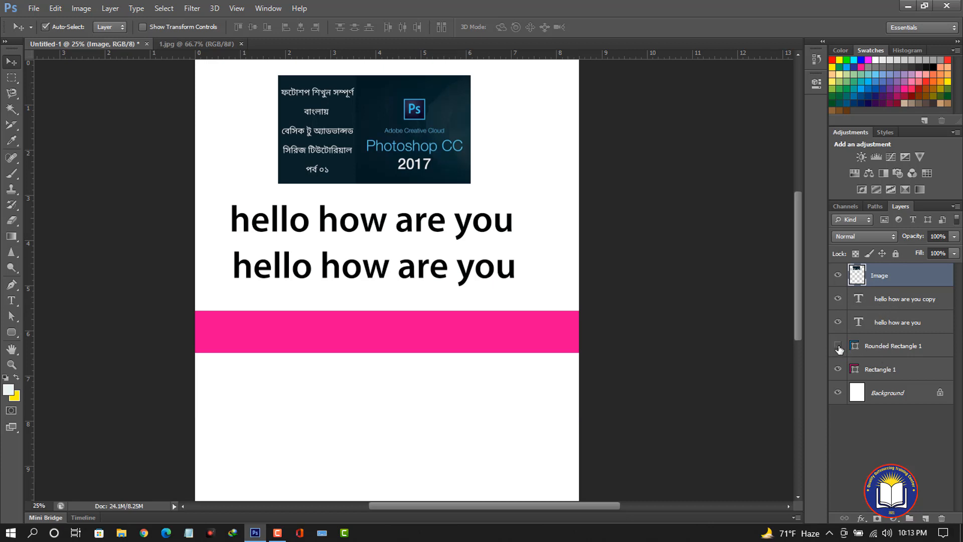
pyautogui.click(840, 346)
pyautogui.doubleClick(891, 346)
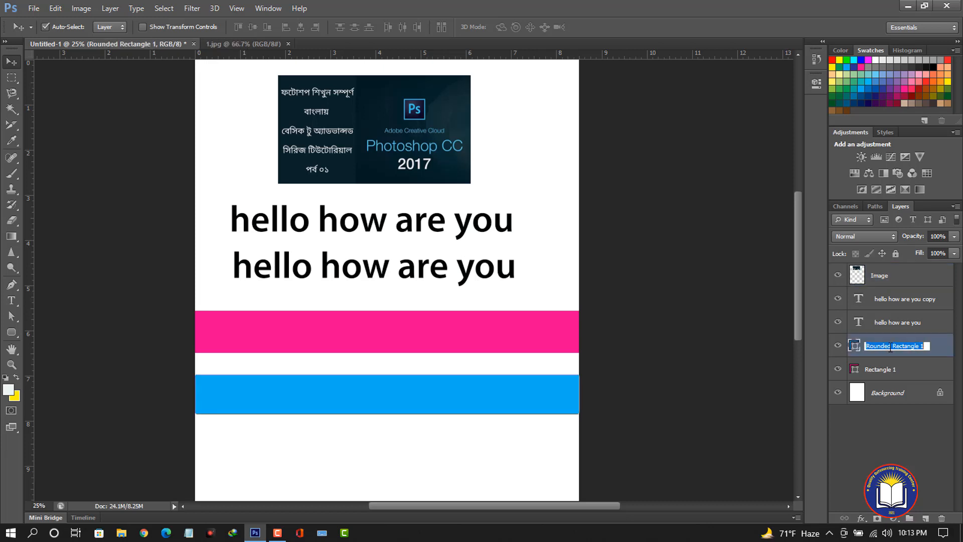
pyautogui.write('shape 1')
pyautogui.press('Return')
# Rename the Rectangle 1 layer to Shape 2.
pyautogui.click(884, 374)
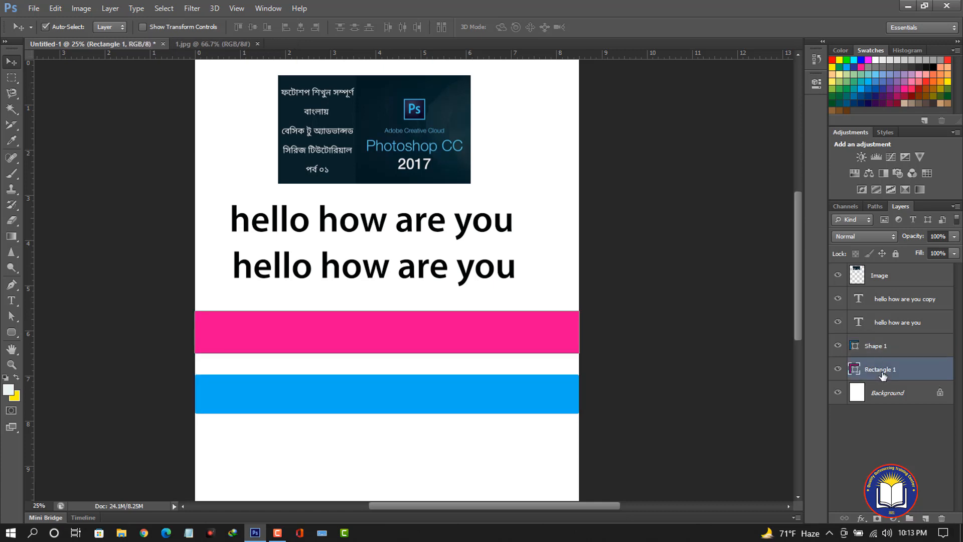
pyautogui.doubleClick(882, 370)
pyautogui.write('s')
pyautogui.click(745, 381)
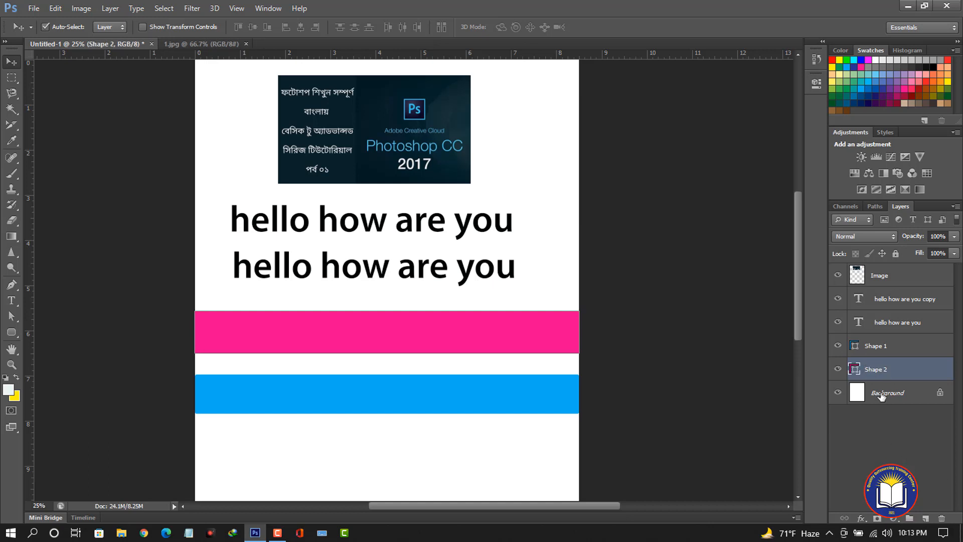
# Convert the locked Background into a normal layer and rename it BG.
pyautogui.doubleClick(940, 395)
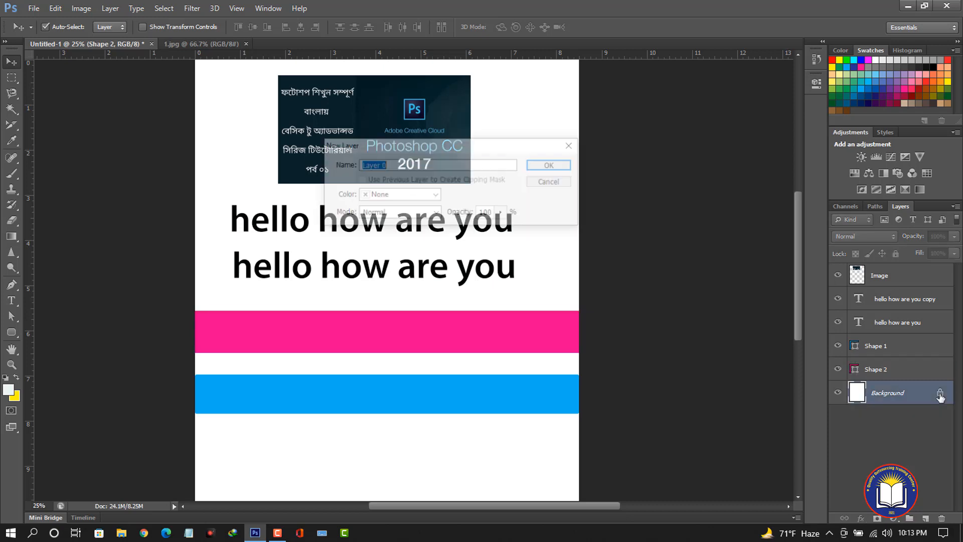
pyautogui.click(533, 165)
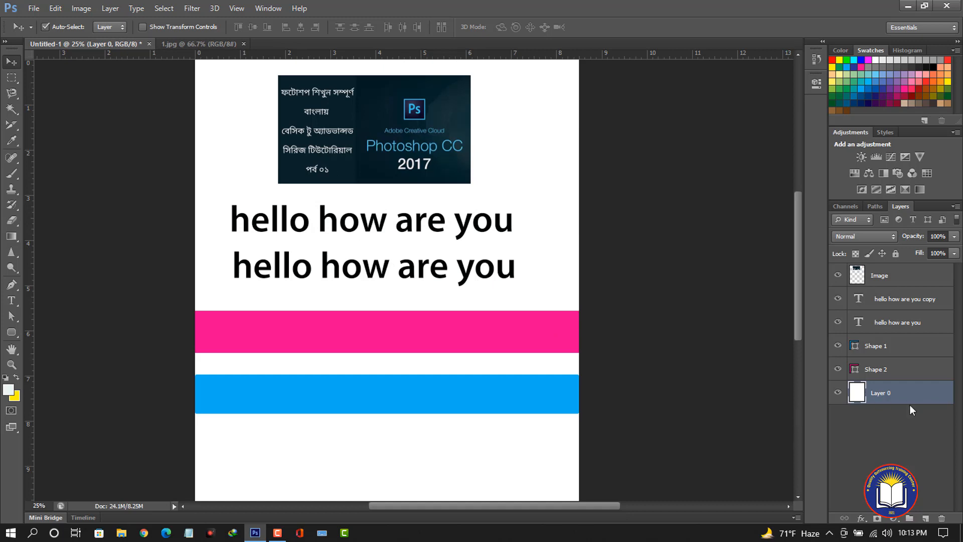
pyautogui.doubleClick(881, 392)
pyautogui.write('BG')
pyautogui.press('Return')
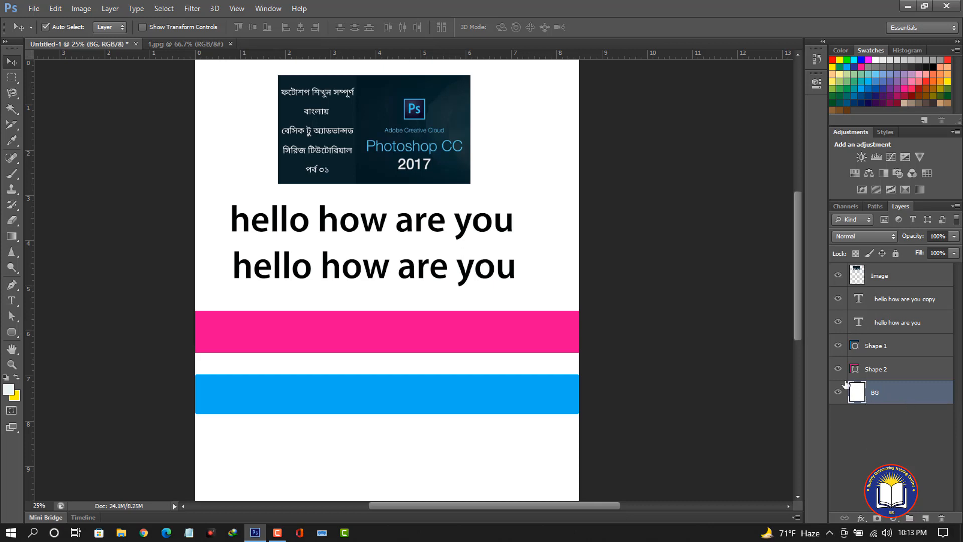
# Put the BG layer into a new group.
pyautogui.rightClick(891, 397)
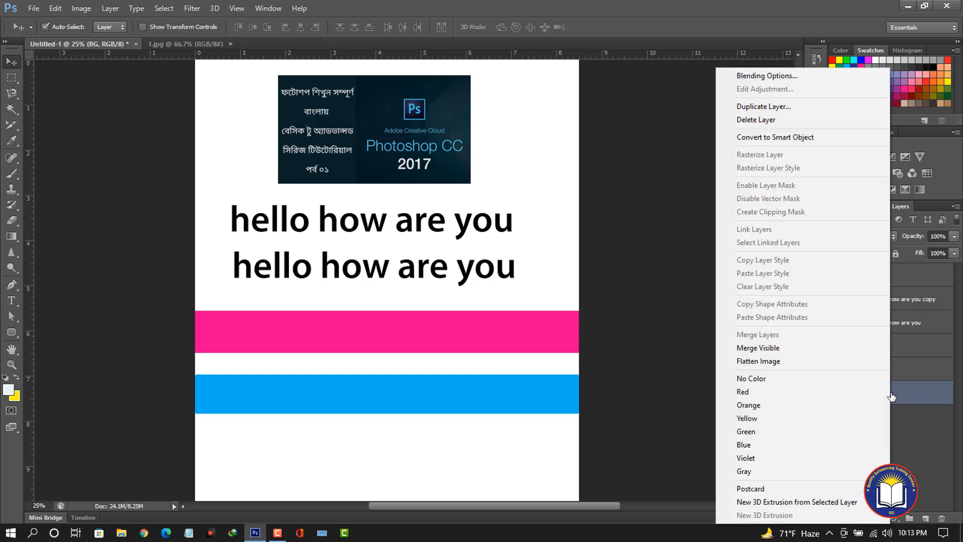
pyautogui.click(684, 376)
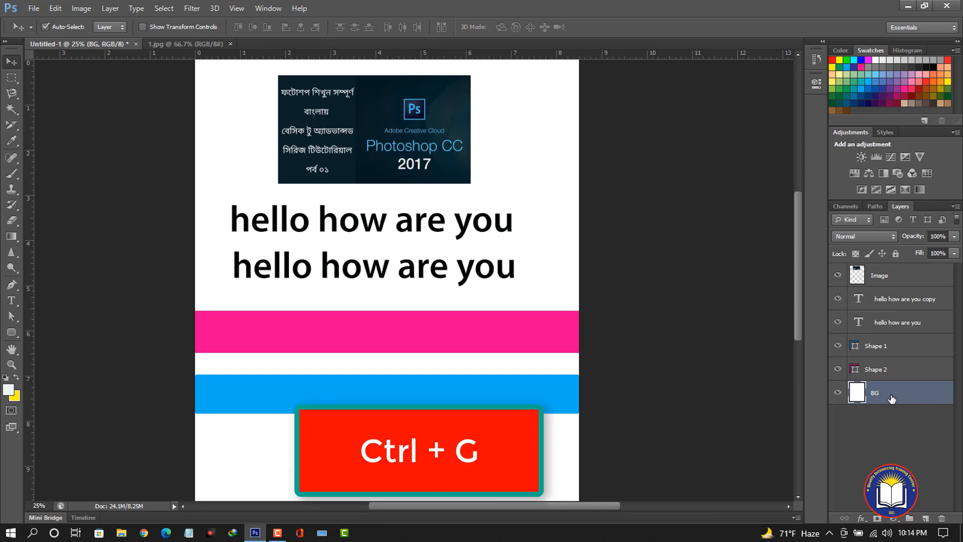
pyautogui.hotkey('ctrl', 'g')
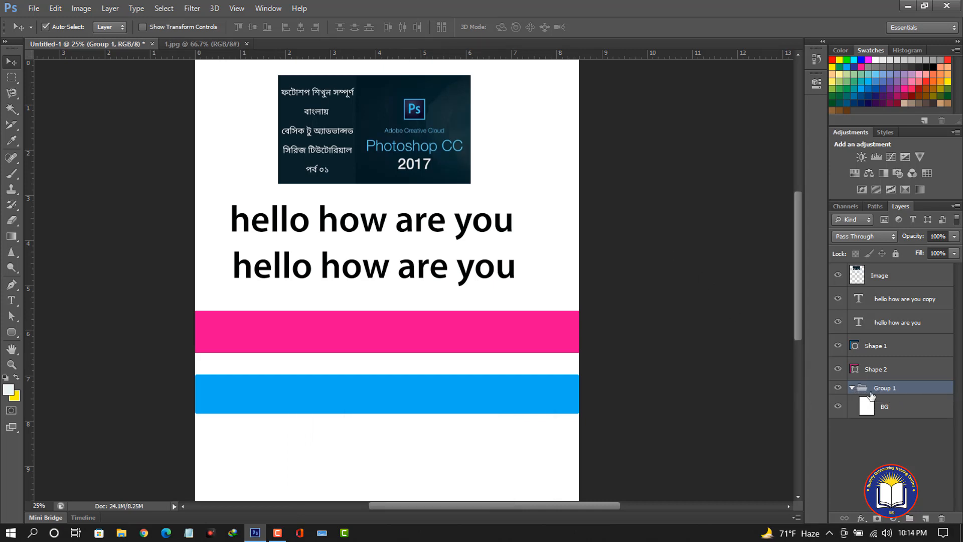
# Rename the new group containing the BG layer to BG.
pyautogui.click(851, 388)
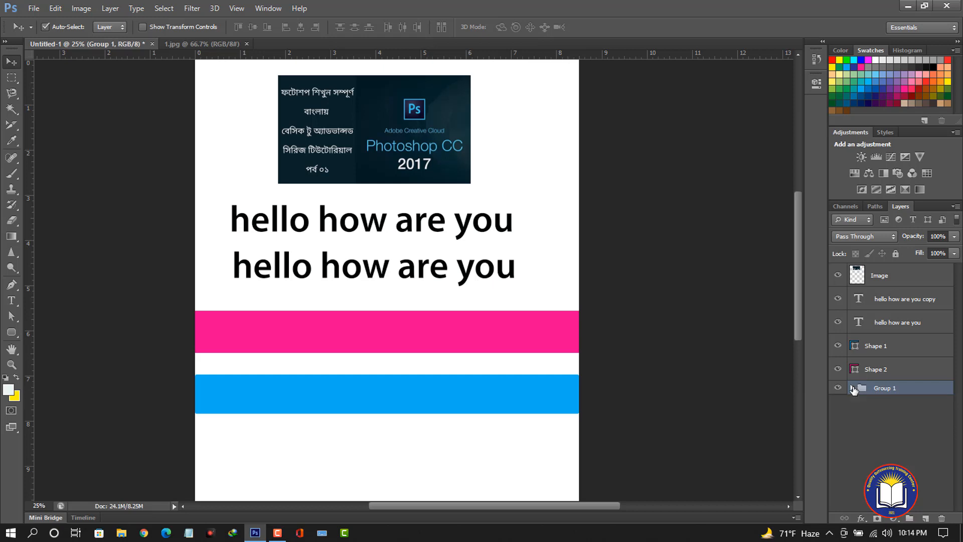
pyautogui.click(851, 388)
pyautogui.click(852, 388)
pyautogui.click(851, 388)
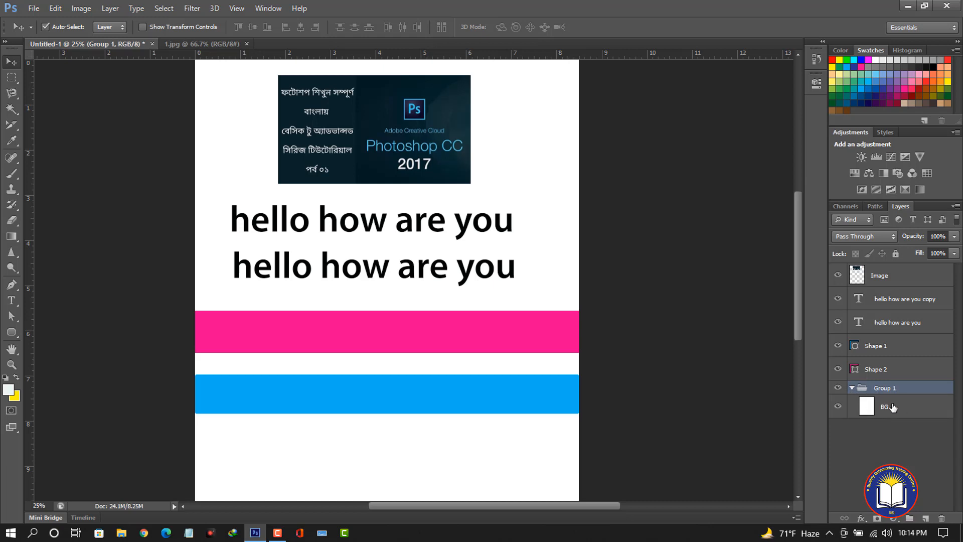
pyautogui.click(852, 389)
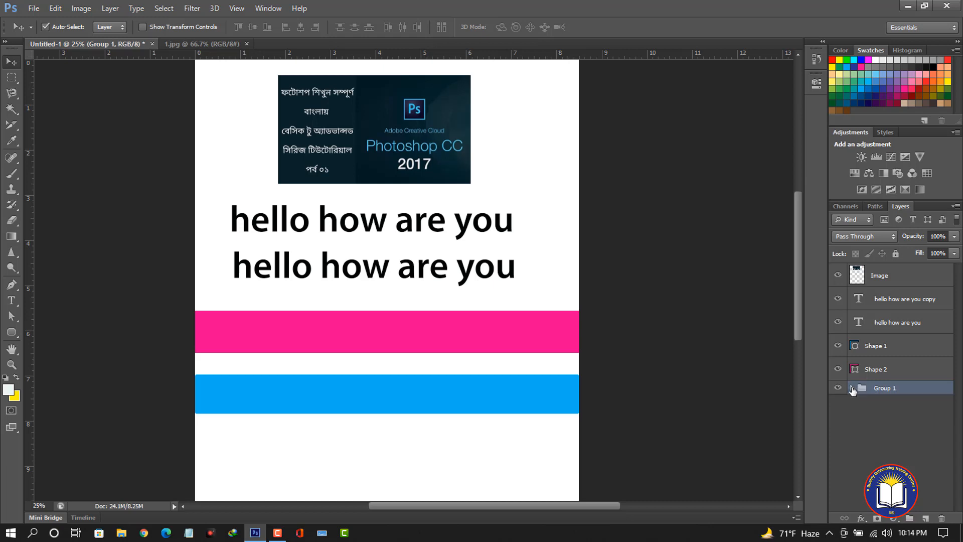
pyautogui.doubleClick(883, 388)
pyautogui.write('BG')
pyautogui.click(893, 419)
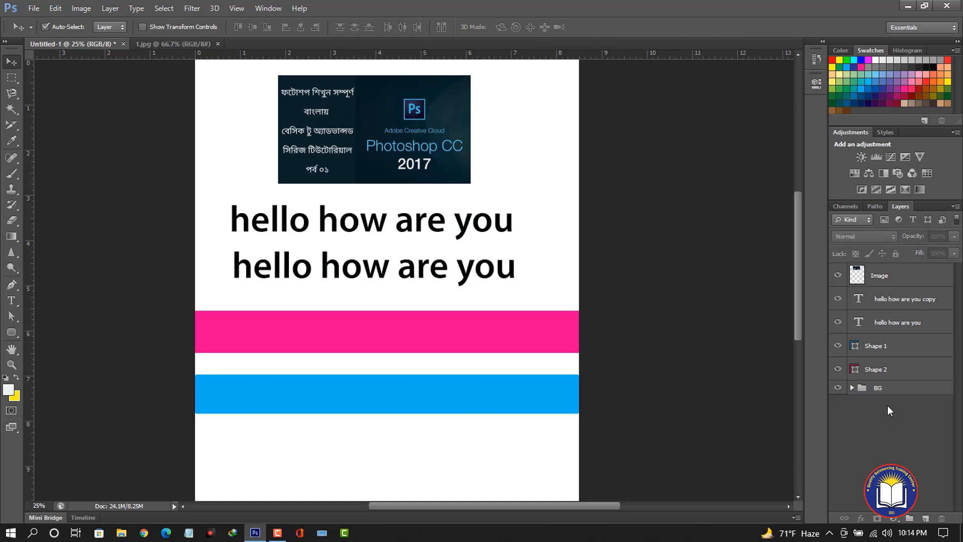
pyautogui.click(851, 387)
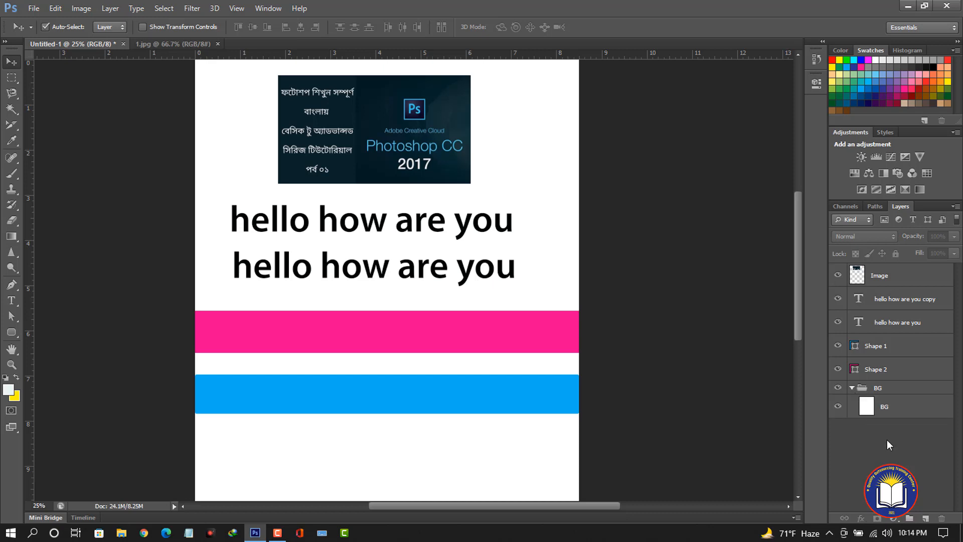
pyautogui.click(851, 388)
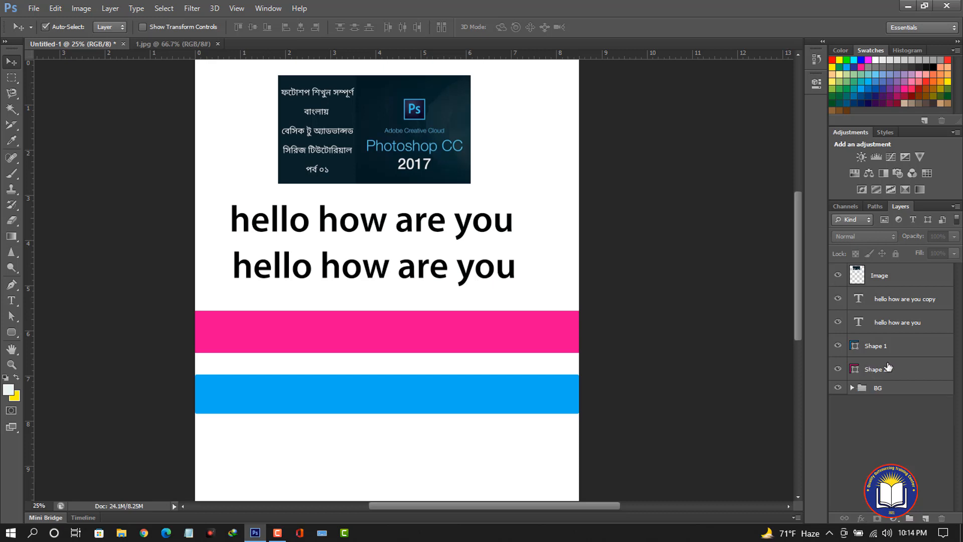
# Group the Shape 1 and Shape 2 layers together.
pyautogui.click(873, 375)
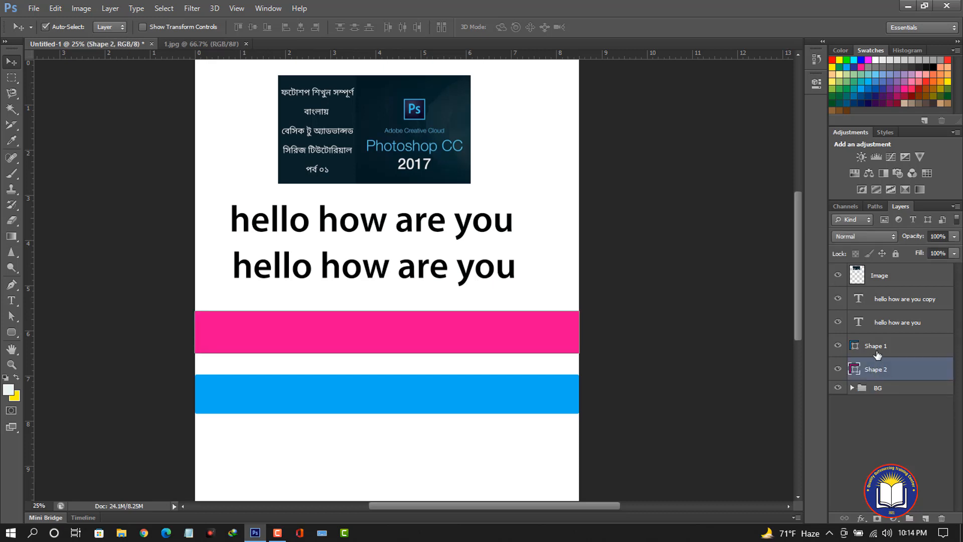
pyautogui.keyDown('shift'); pyautogui.click(877, 352); pyautogui.keyUp('shift')
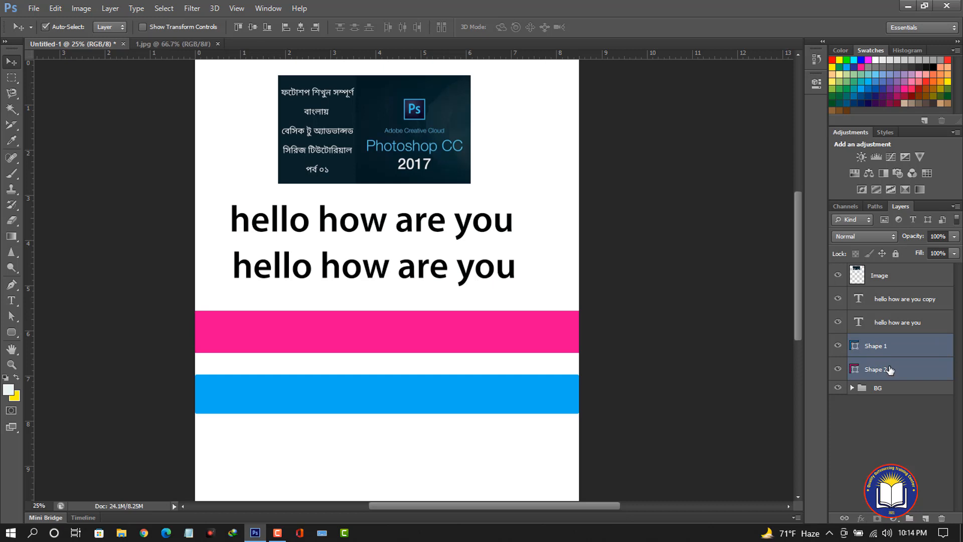
pyautogui.keyDown('ctrl'); pyautogui.click(878, 353); pyautogui.keyUp('ctrl')
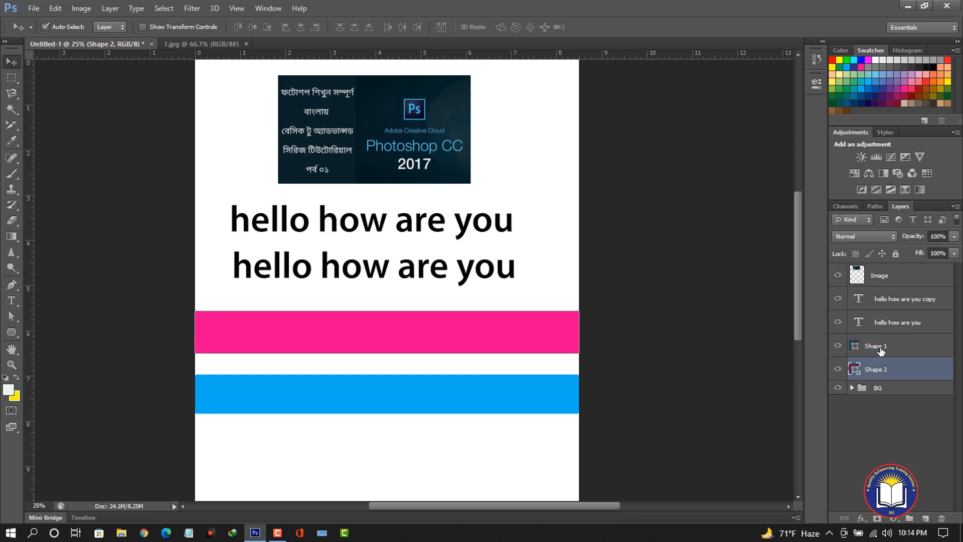
pyautogui.keyDown('ctrl'); pyautogui.click(882, 351); pyautogui.keyUp('ctrl')
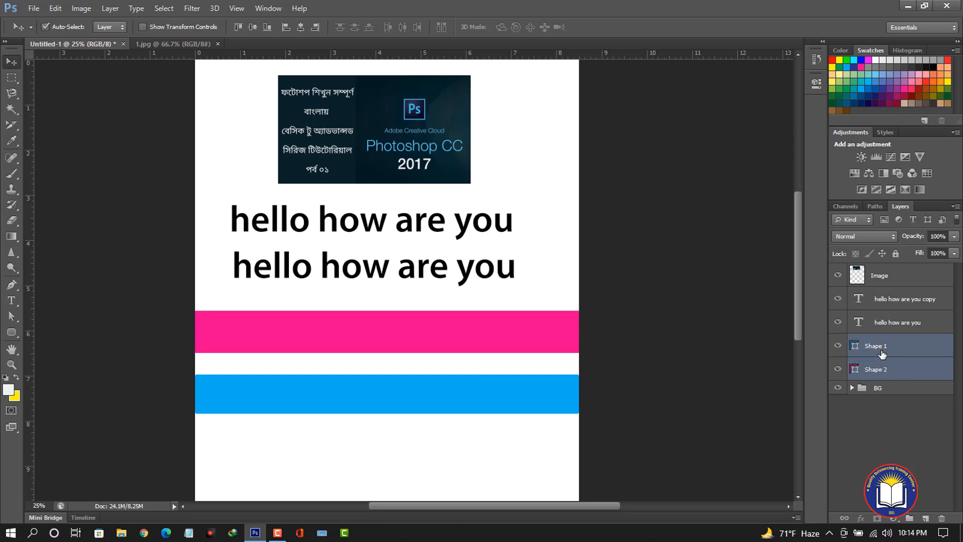
pyautogui.hotkey('ctrl', 'g')
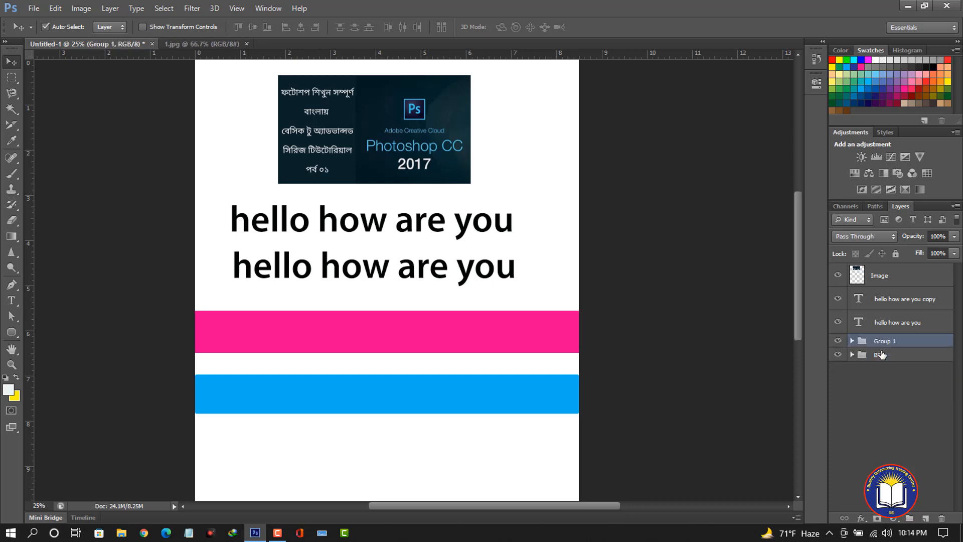
# Rename the group holding the two bar layers to Shape.
pyautogui.click(852, 340)
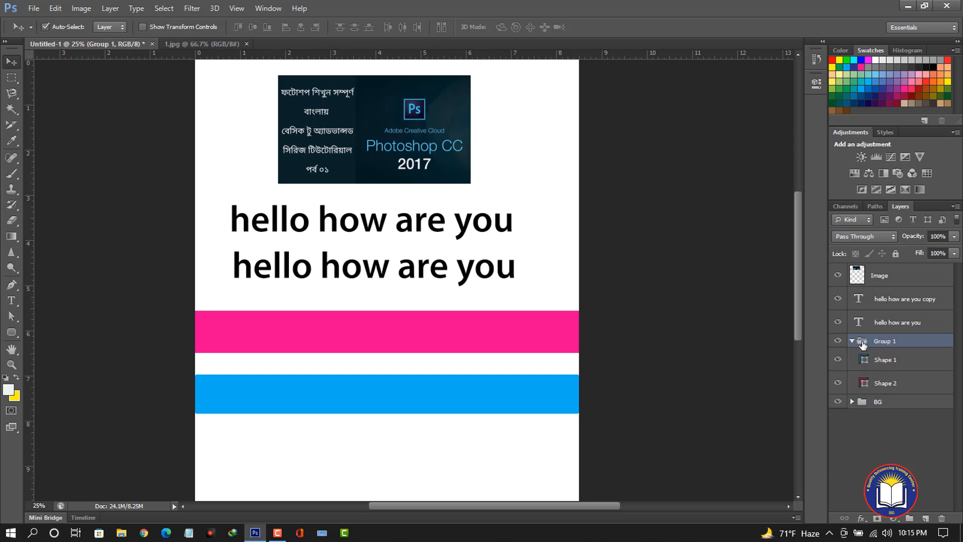
pyautogui.click(851, 342)
pyautogui.doubleClick(884, 341)
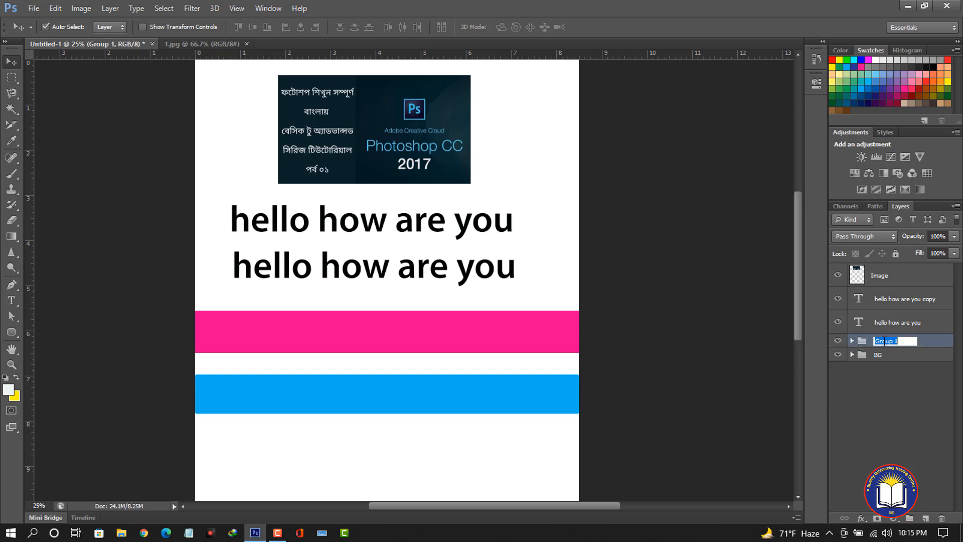
pyautogui.write('Shape')
pyautogui.press('Return')
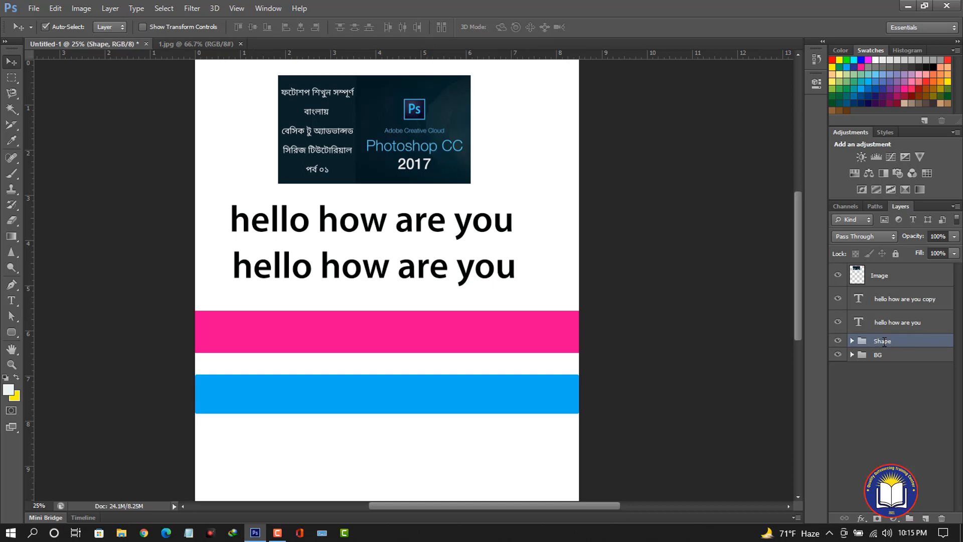
pyautogui.click(851, 341)
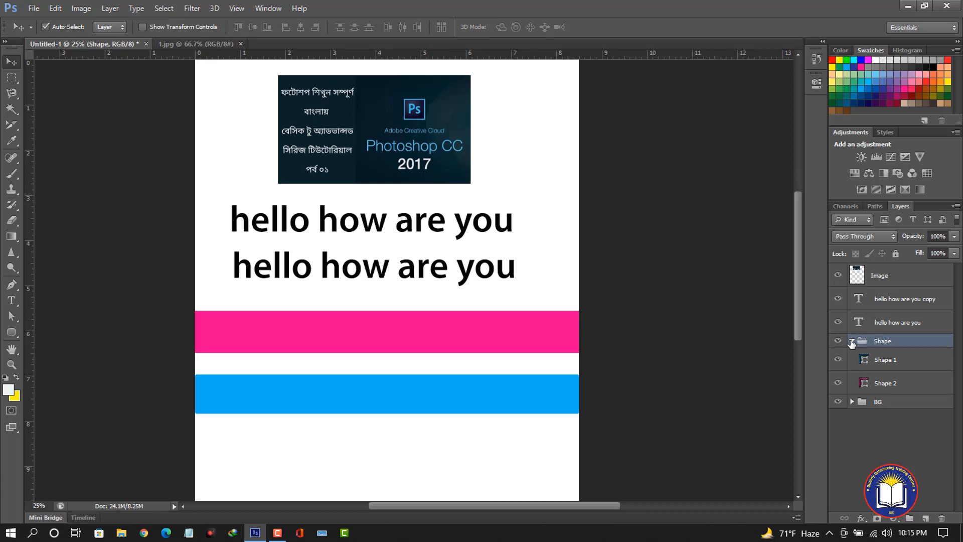
pyautogui.click(851, 342)
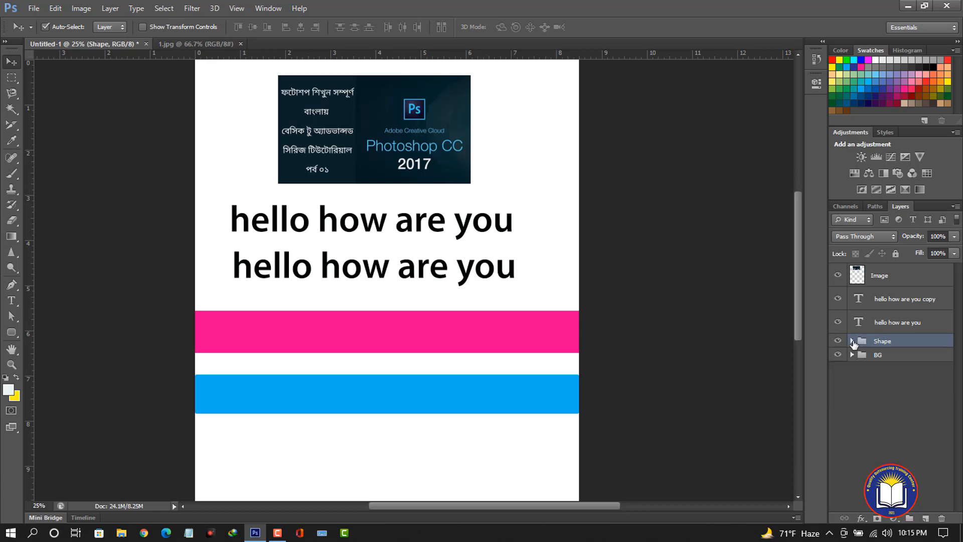
# Group the two text layers together and name the new group Text.
pyautogui.click(867, 300)
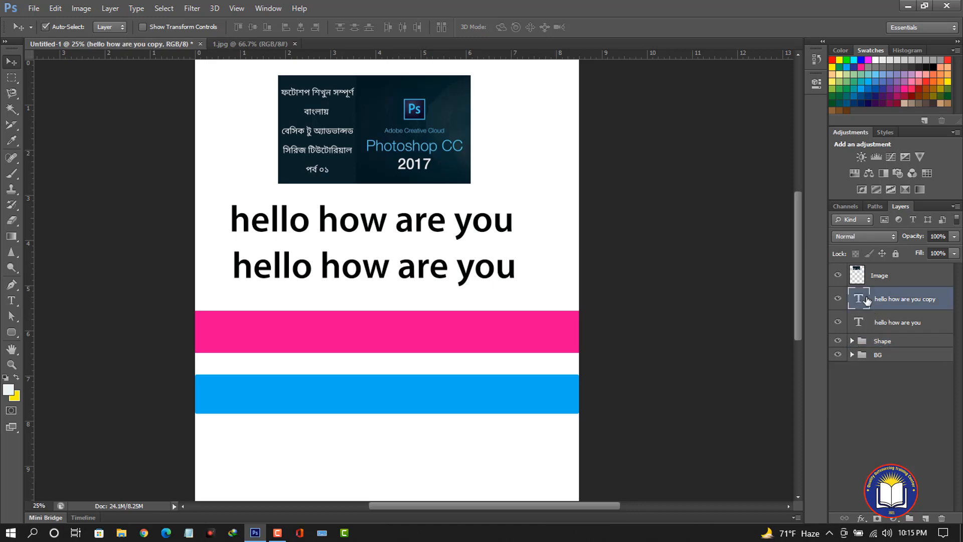
pyautogui.keyDown('shift'); pyautogui.click(878, 324); pyautogui.keyUp('shift')
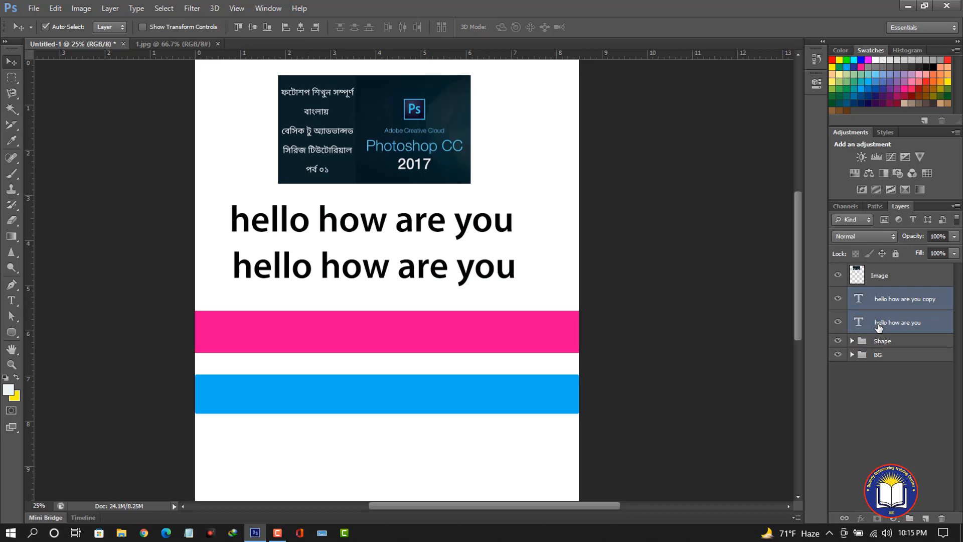
pyautogui.hotkey('ctrl', 'g')
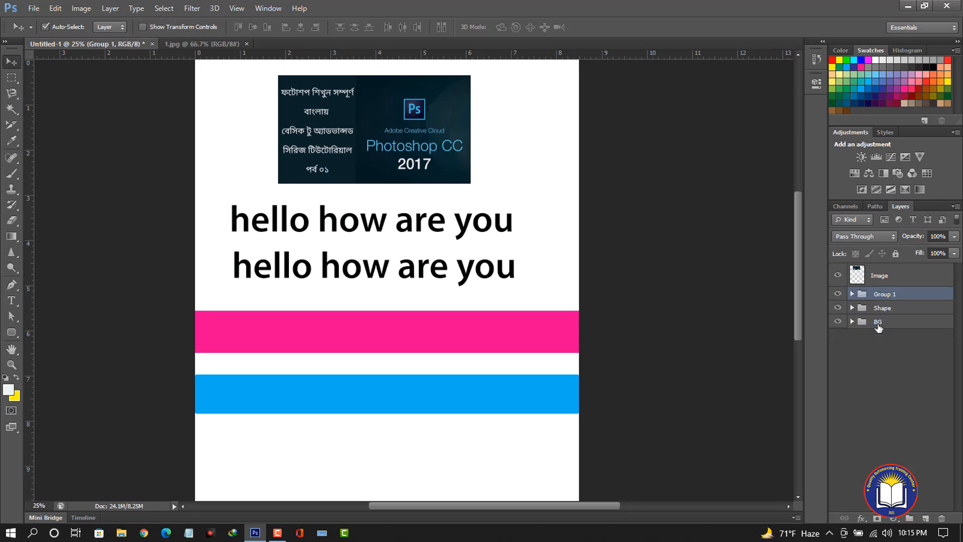
pyautogui.doubleClick(883, 295)
pyautogui.write('text')
pyautogui.press('Return')
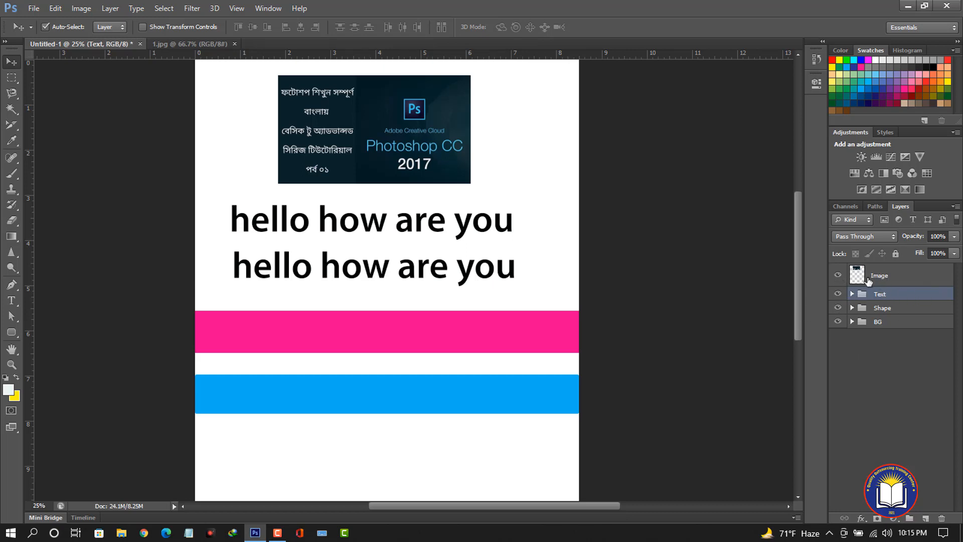
# Put the Image layer into a new group and name it Logo.
pyautogui.click(878, 277)
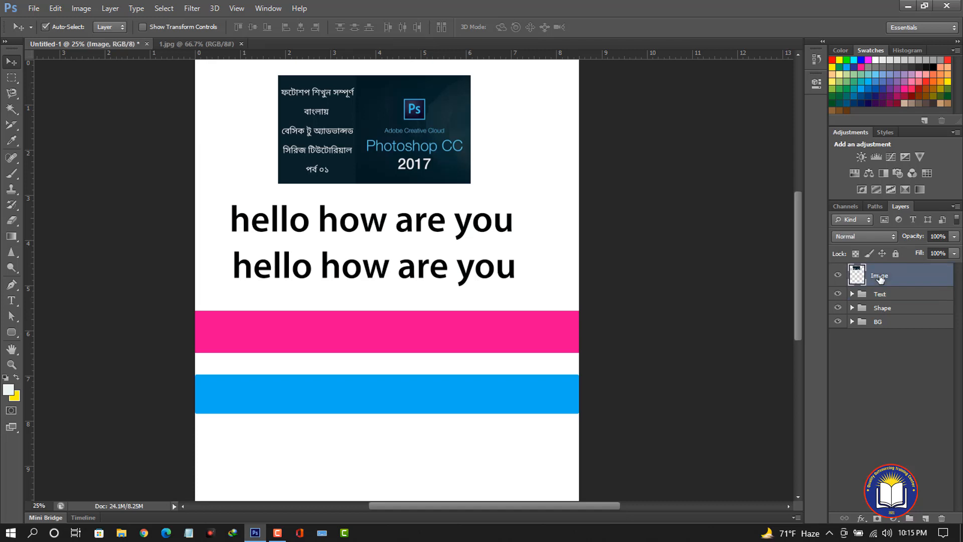
pyautogui.hotkey('ctrl', 'g')
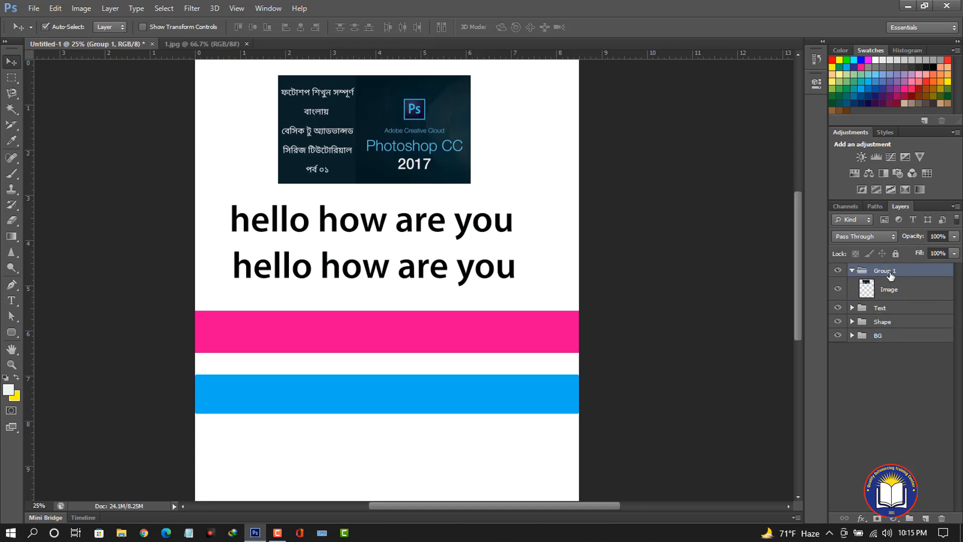
pyautogui.doubleClick(886, 271)
pyautogui.write('Lo')
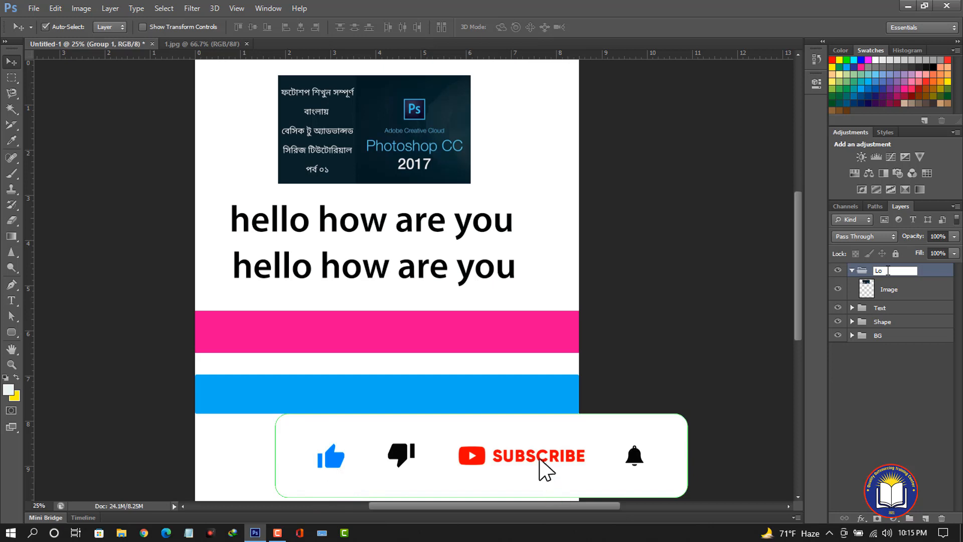
pyautogui.write('go')
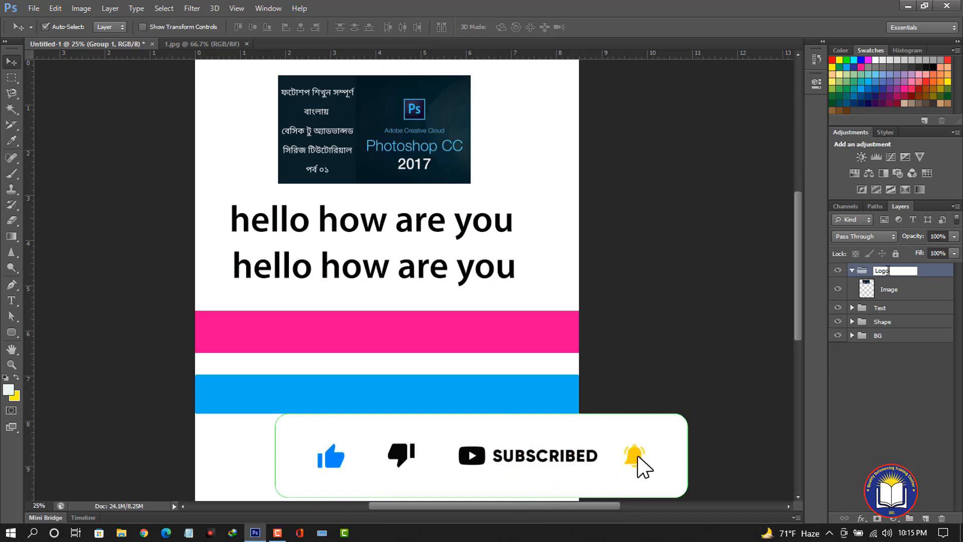
pyautogui.press('Return')
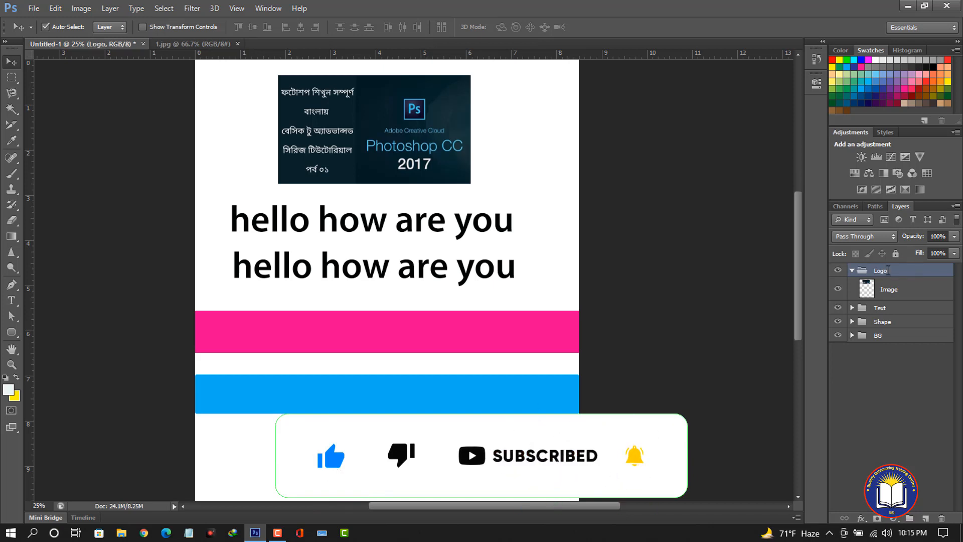
pyautogui.click(851, 270)
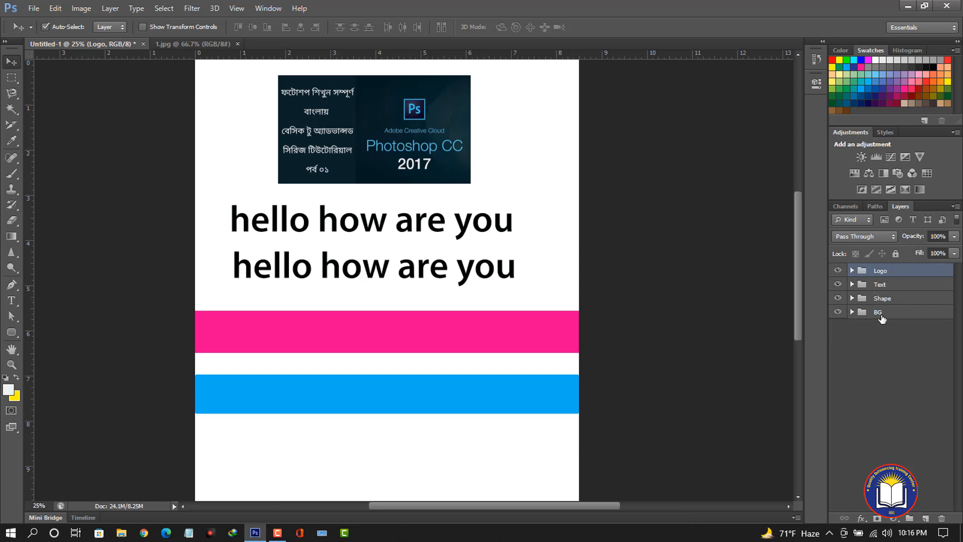
pyautogui.click(852, 270)
pyautogui.click(852, 270)
pyautogui.click(391, 148)
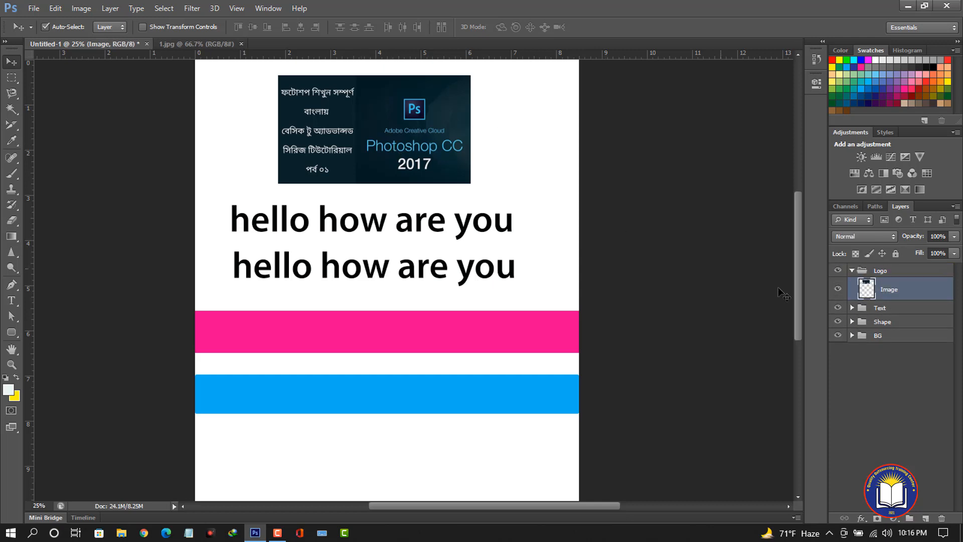
pyautogui.click(851, 270)
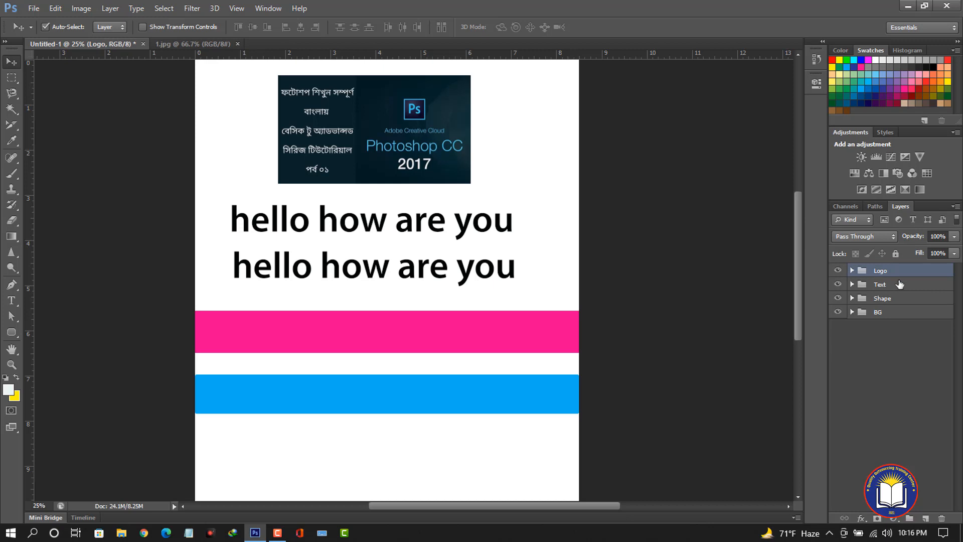
# Wrap the Shape 1 layer inside the Shape group in its own subgroup named Shape 1.
pyautogui.click(852, 298)
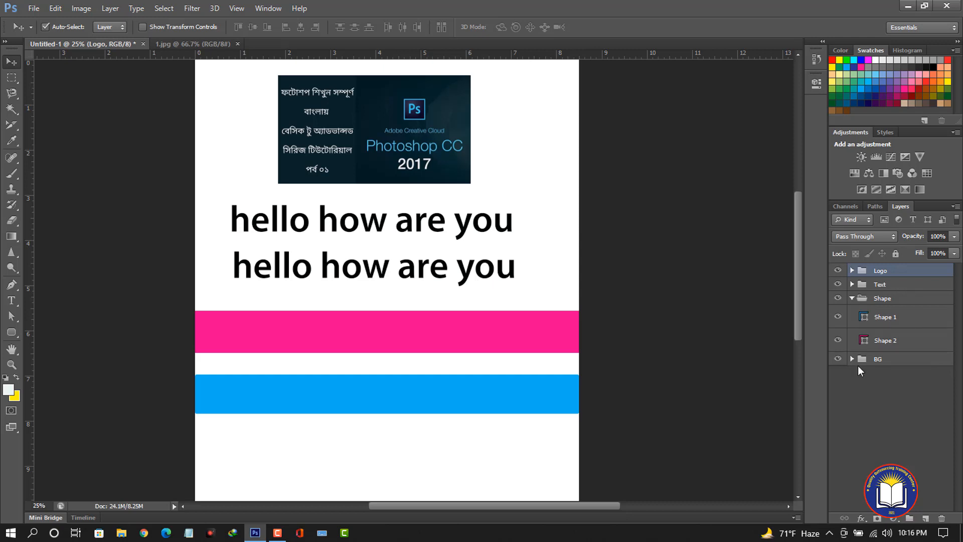
pyautogui.click(851, 299)
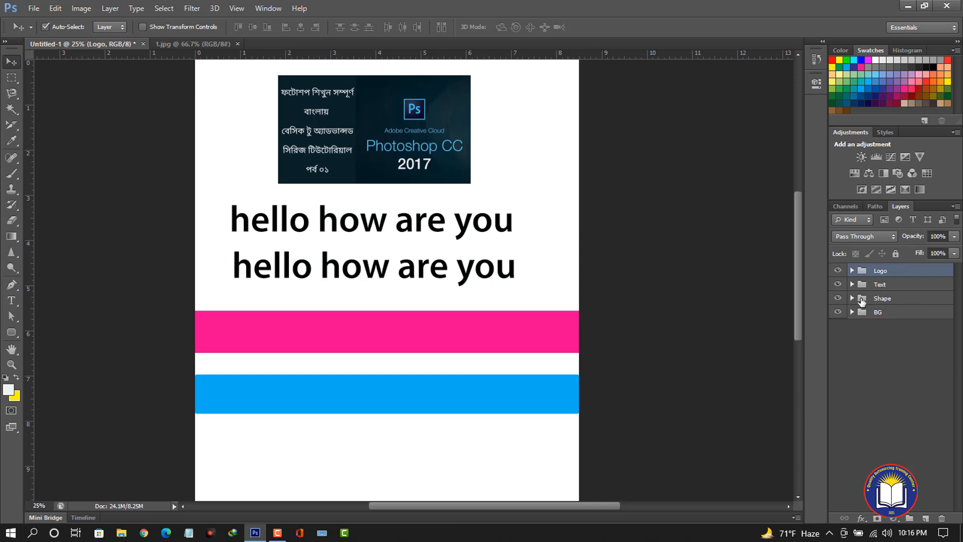
pyautogui.click(850, 298)
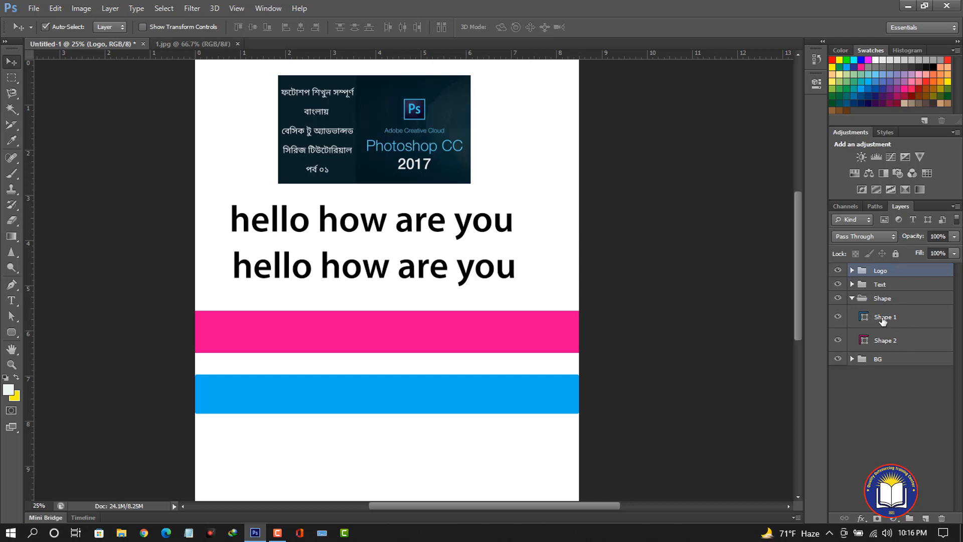
pyautogui.click(884, 321)
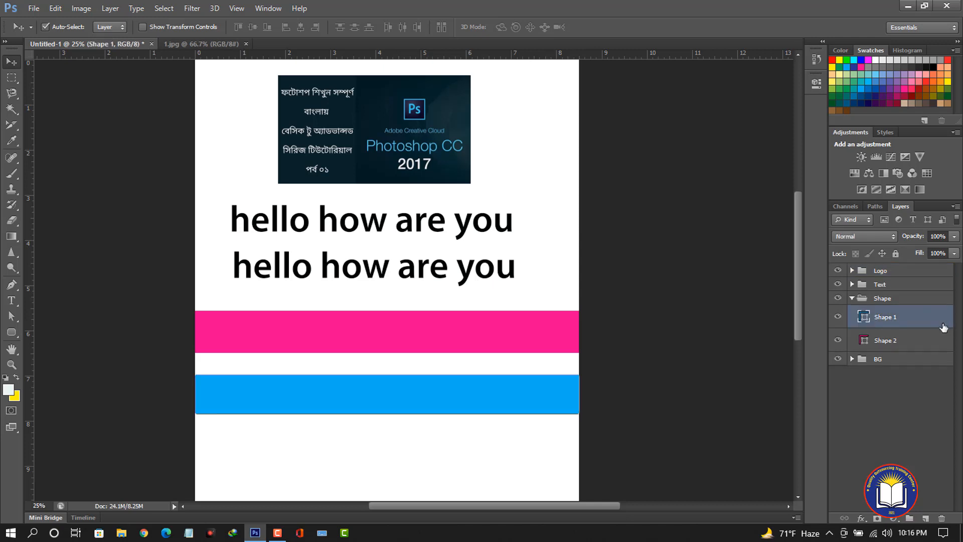
pyautogui.hotkey('ctrl', 'g')
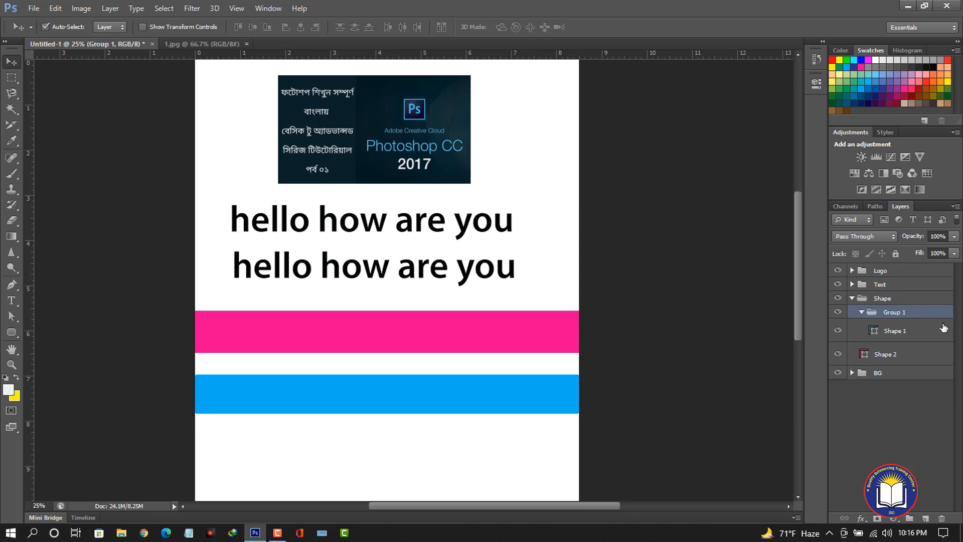
pyautogui.doubleClick(892, 311)
pyautogui.write('Shape 1')
pyautogui.press('Return')
pyautogui.click(862, 312)
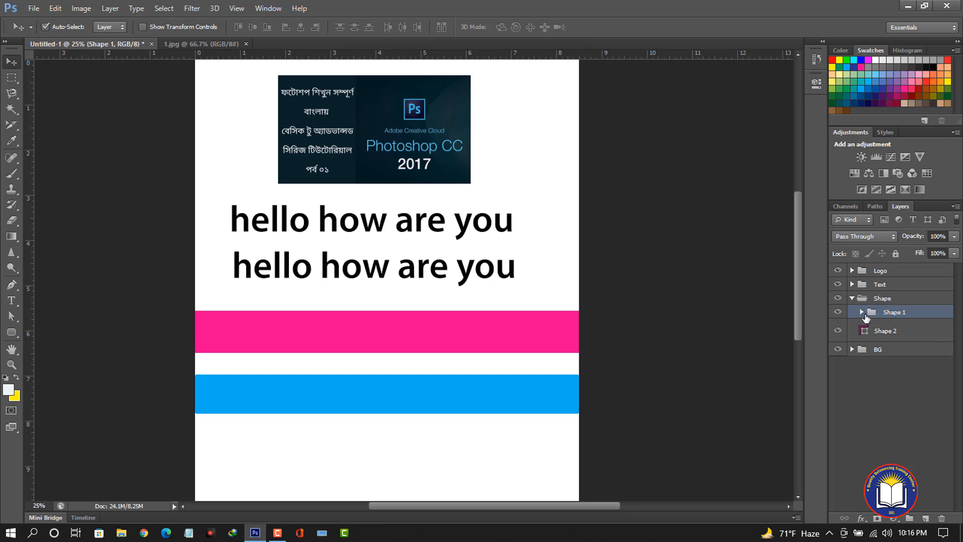
# Wrap the Shape 2 layer in its own subgroup named Shape 2.
pyautogui.click(885, 333)
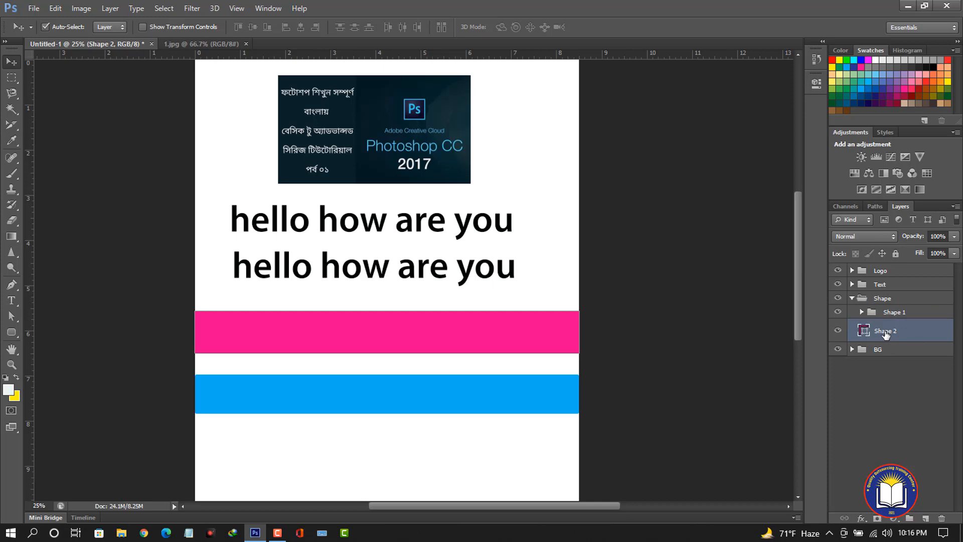
pyautogui.hotkey('ctrl', 'g')
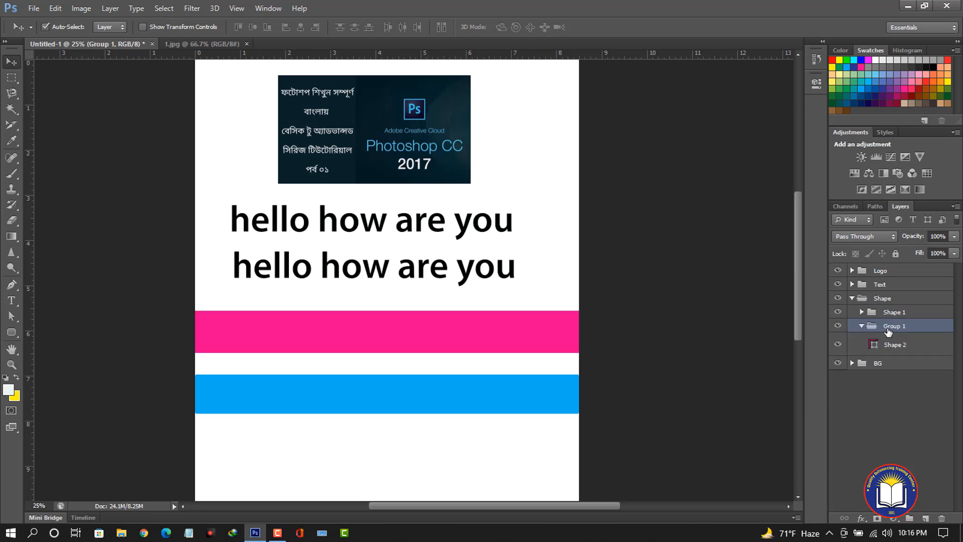
pyautogui.doubleClick(894, 326)
pyautogui.write('Shape 2')
pyautogui.press('Return')
pyautogui.click(861, 326)
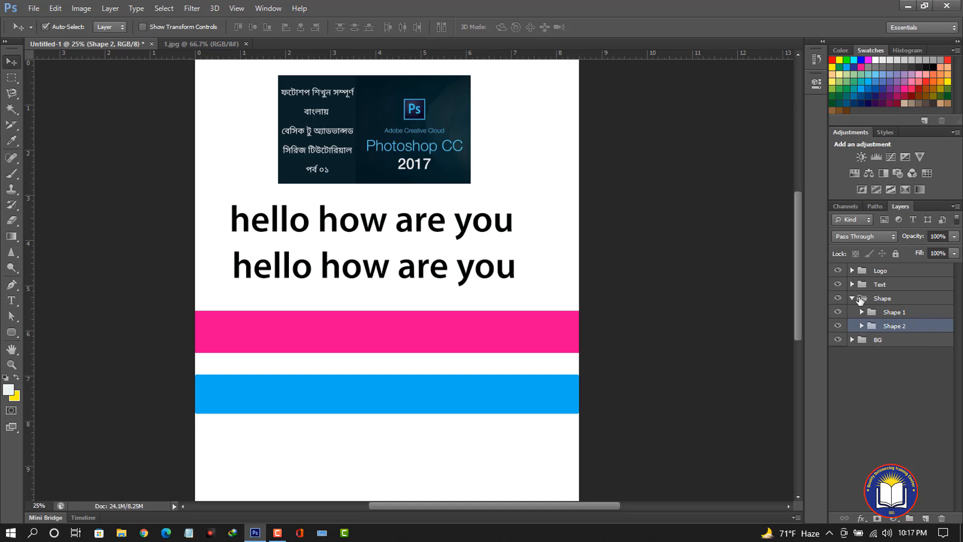
# Hide and show again the Shape 1 and Shape 2 subgroups to check which bar each holds.
pyautogui.click(852, 298)
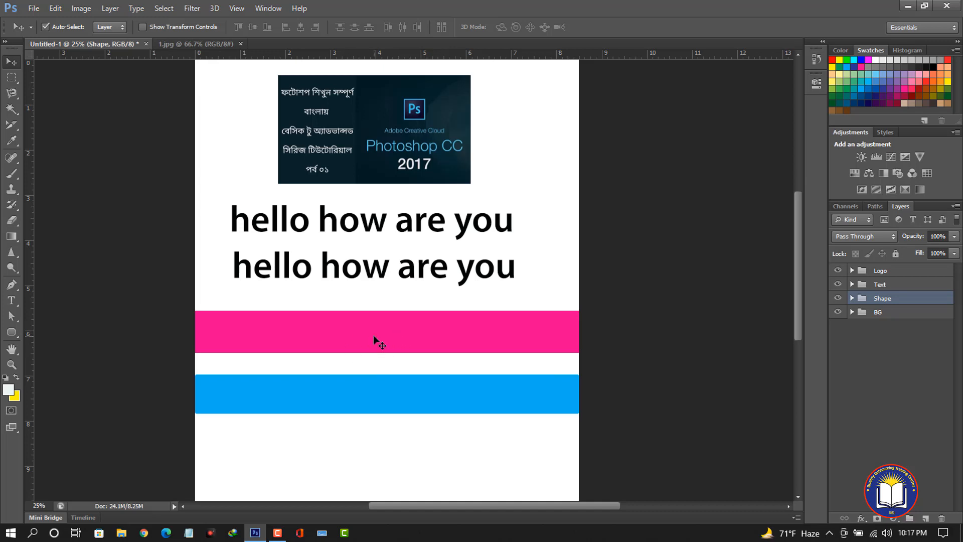
pyautogui.click(852, 298)
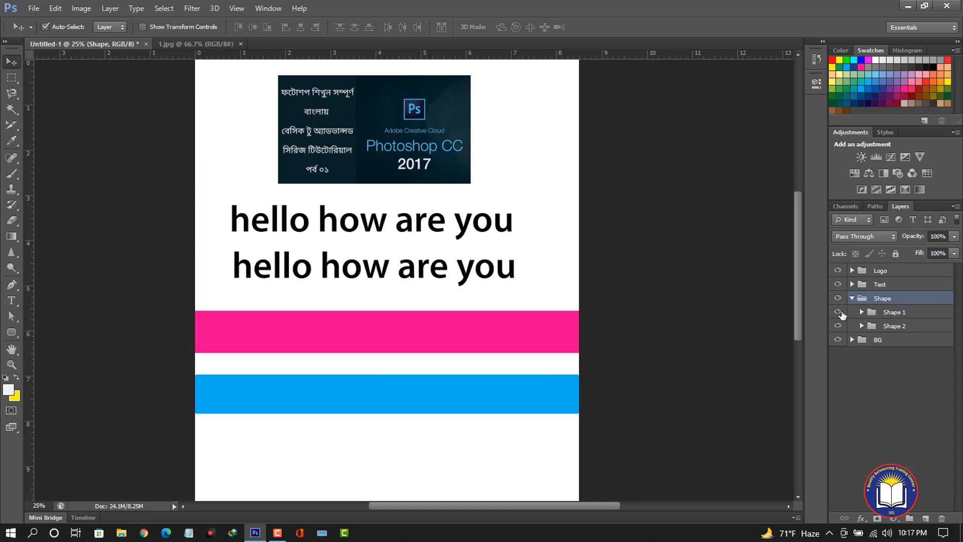
pyautogui.click(837, 312)
pyautogui.click(839, 312)
pyautogui.click(840, 312)
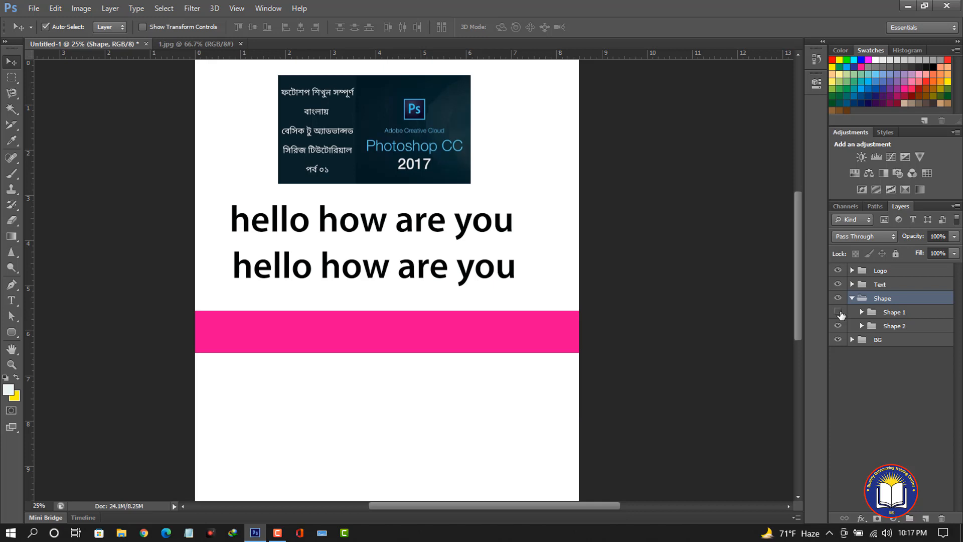
pyautogui.click(839, 312)
pyautogui.click(838, 312)
pyautogui.click(838, 326)
pyautogui.click(838, 325)
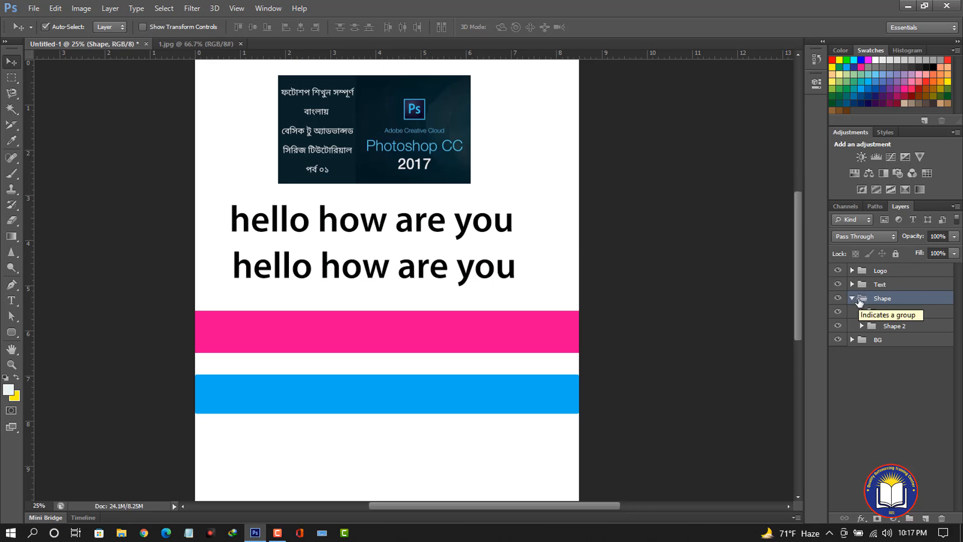
# Ungroup the Shape 2 and Shape 1 subgroups inside the Shape group.
pyautogui.click(889, 328)
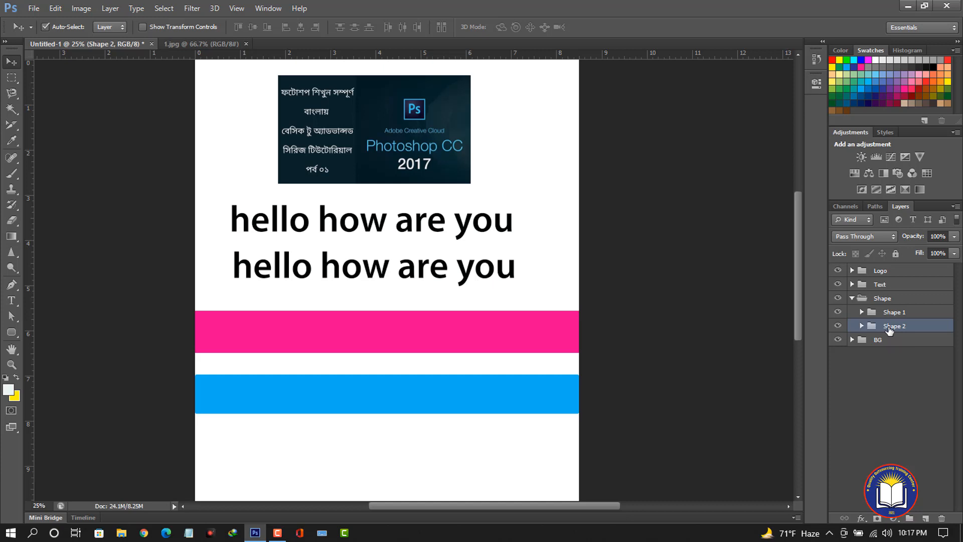
pyautogui.hotkey('ctrl', 'shift', 'g')
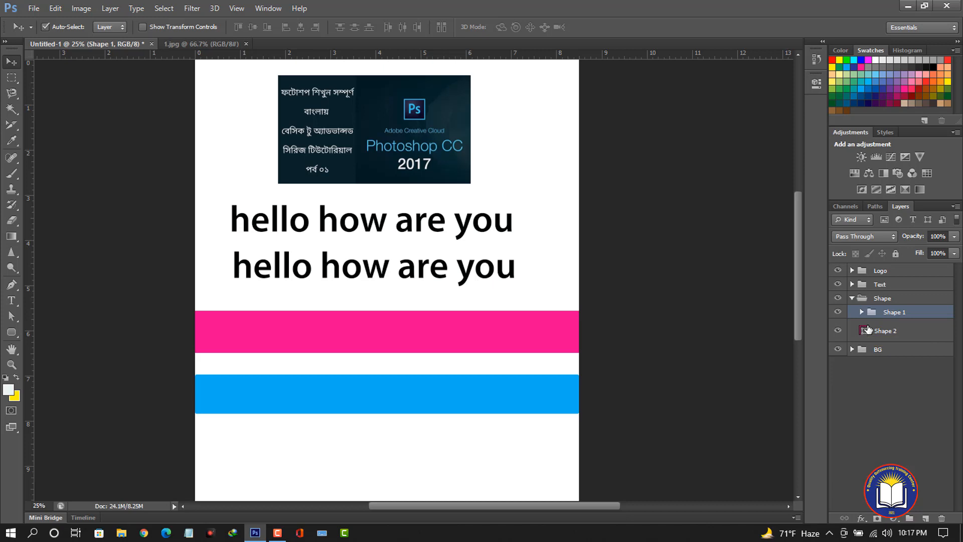
pyautogui.hotkey('ctrl', 'shift', 'g')
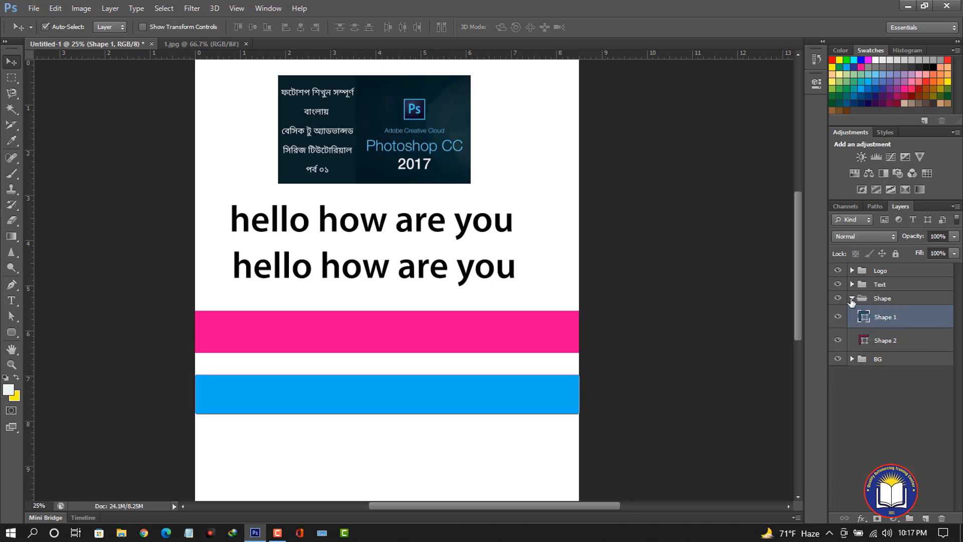
pyautogui.click(852, 298)
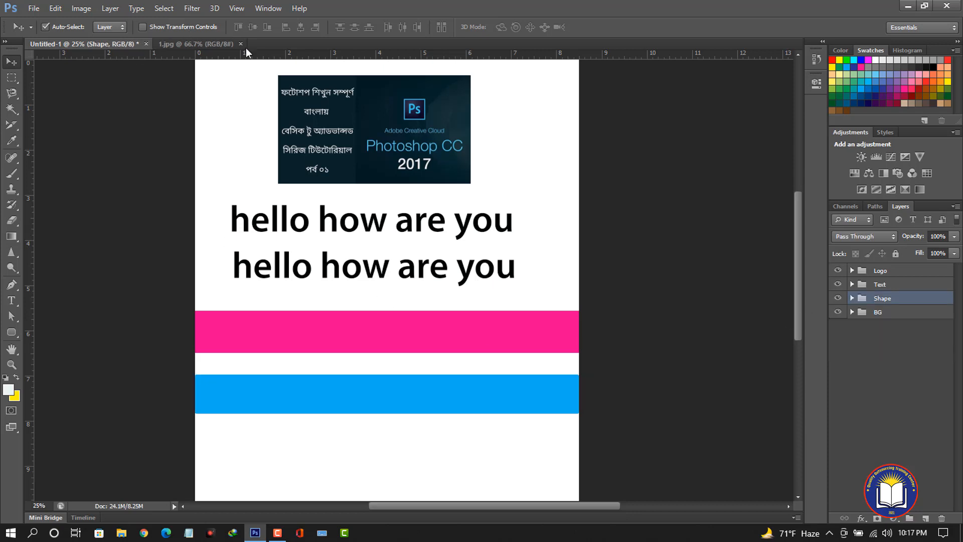